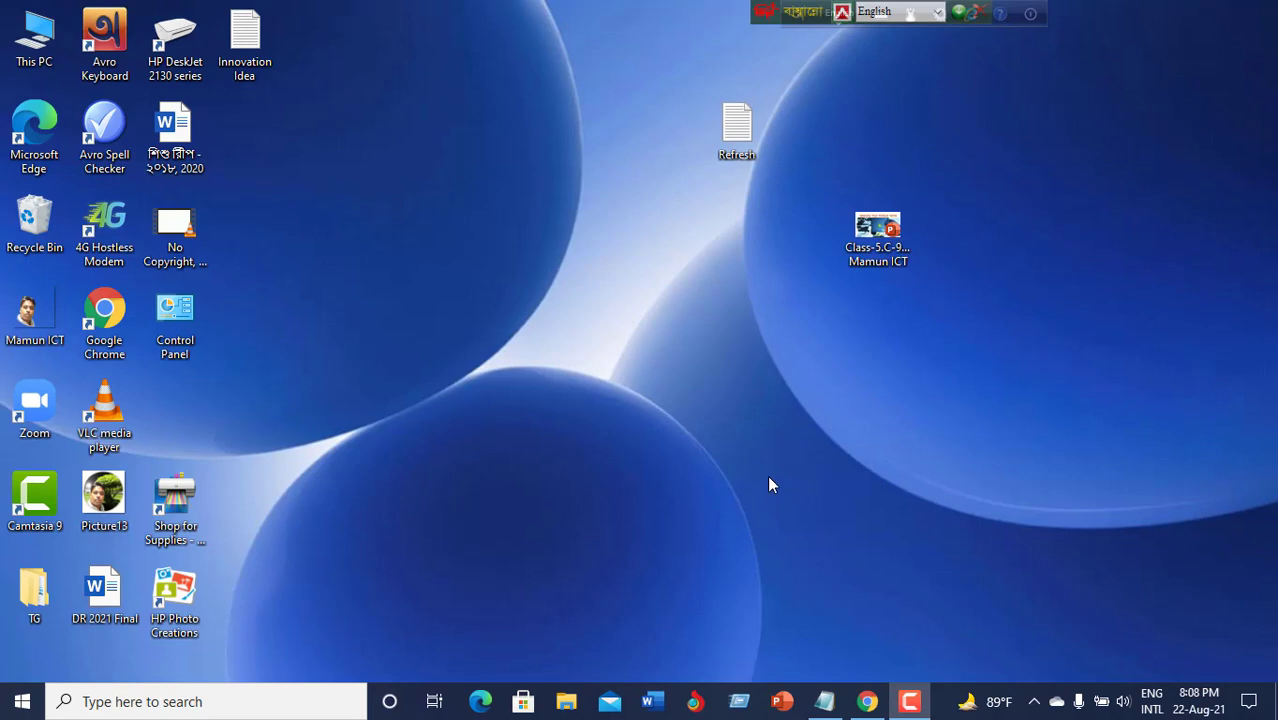
Close the Idea Box login tab and scroll the DPE homepage to its important-links list.
{"action": "left_click", "coordinate": [867, 701]}
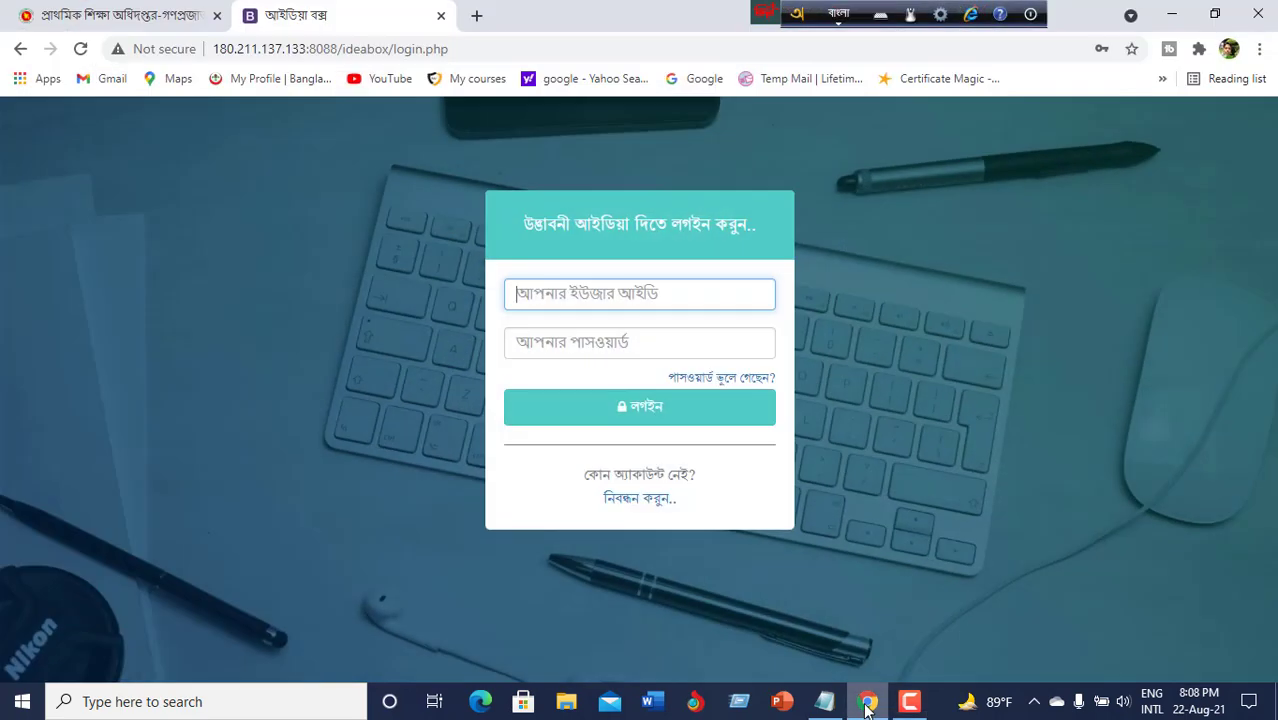
{"action": "left_click", "coordinate": [441, 15]}
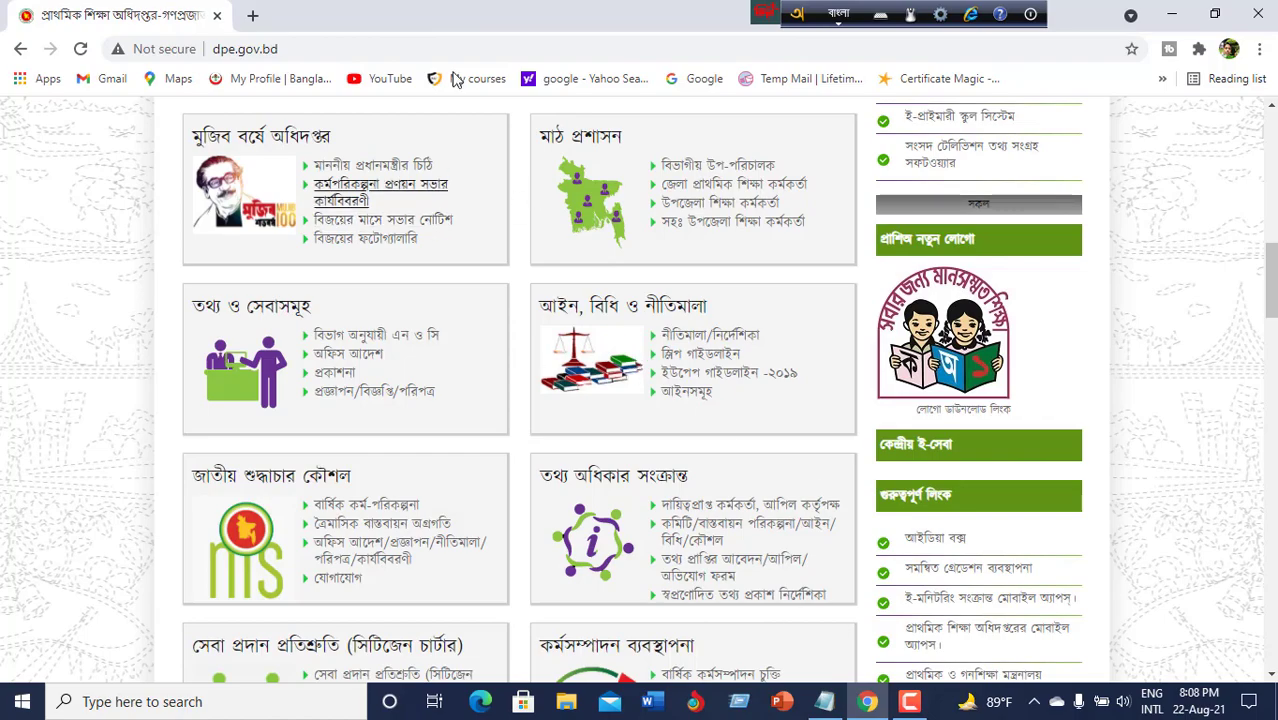
{"action": "scroll", "coordinate": [388, 500], "scroll_direction": "up", "scroll_amount": 10}
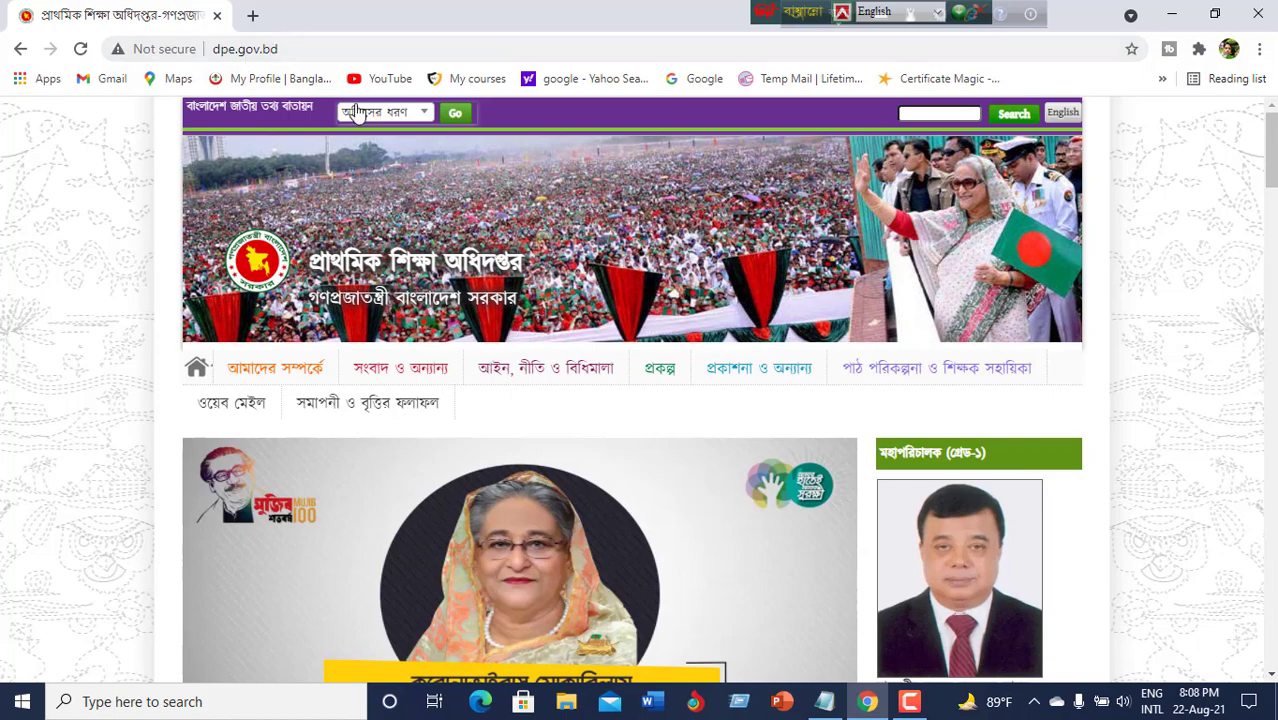
{"action": "scroll", "coordinate": [177, 157], "scroll_direction": "down", "scroll_amount": 5}
{"action": "scroll", "coordinate": [300, 365], "scroll_direction": "up", "scroll_amount": 5}
{"action": "mouse_move", "coordinate": [300, 370]}
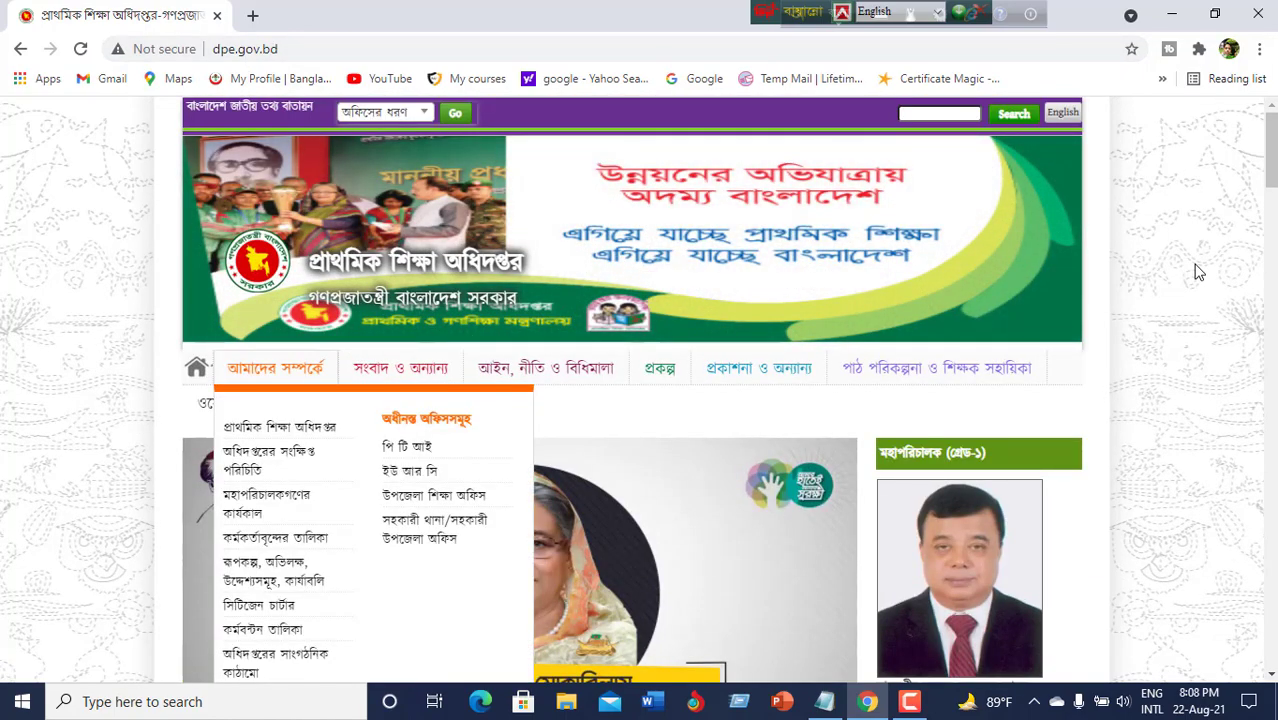
{"action": "scroll", "coordinate": [1198, 272], "scroll_direction": "down", "scroll_amount": 4}
{"action": "scroll", "coordinate": [1198, 272], "scroll_direction": "down", "scroll_amount": 1}
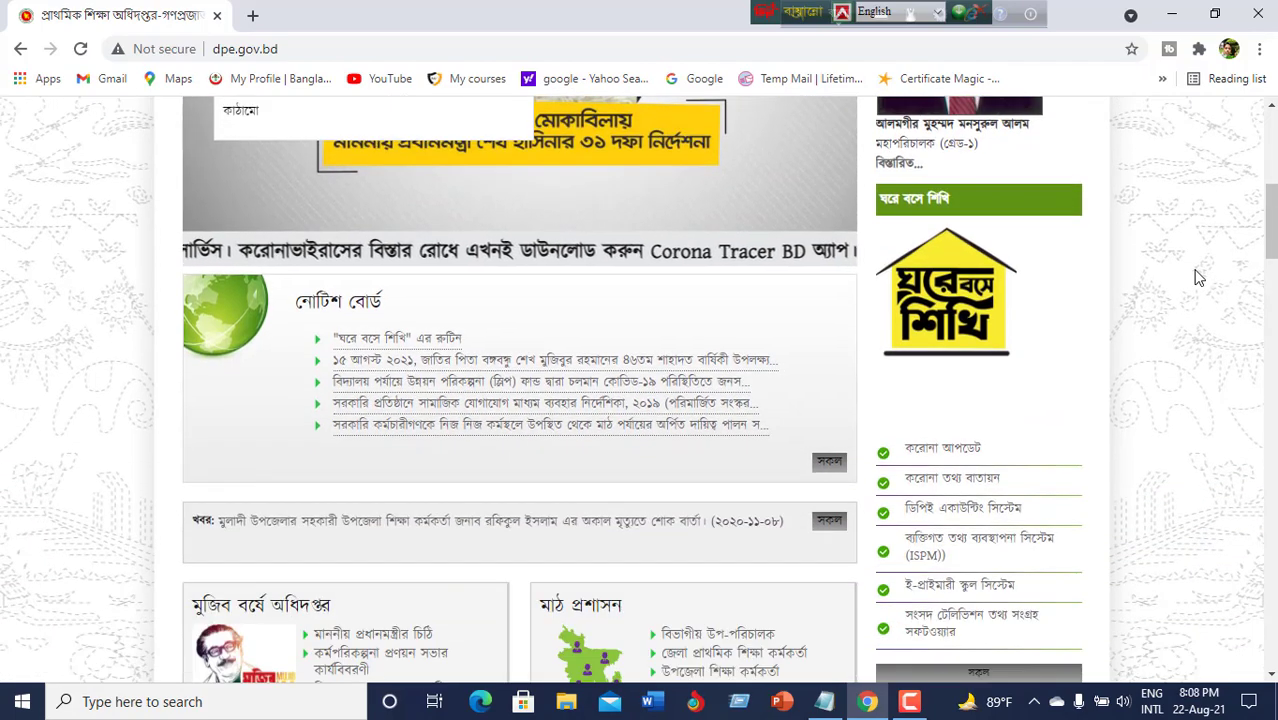
{"action": "scroll", "coordinate": [1184, 314], "scroll_direction": "up", "scroll_amount": 4}
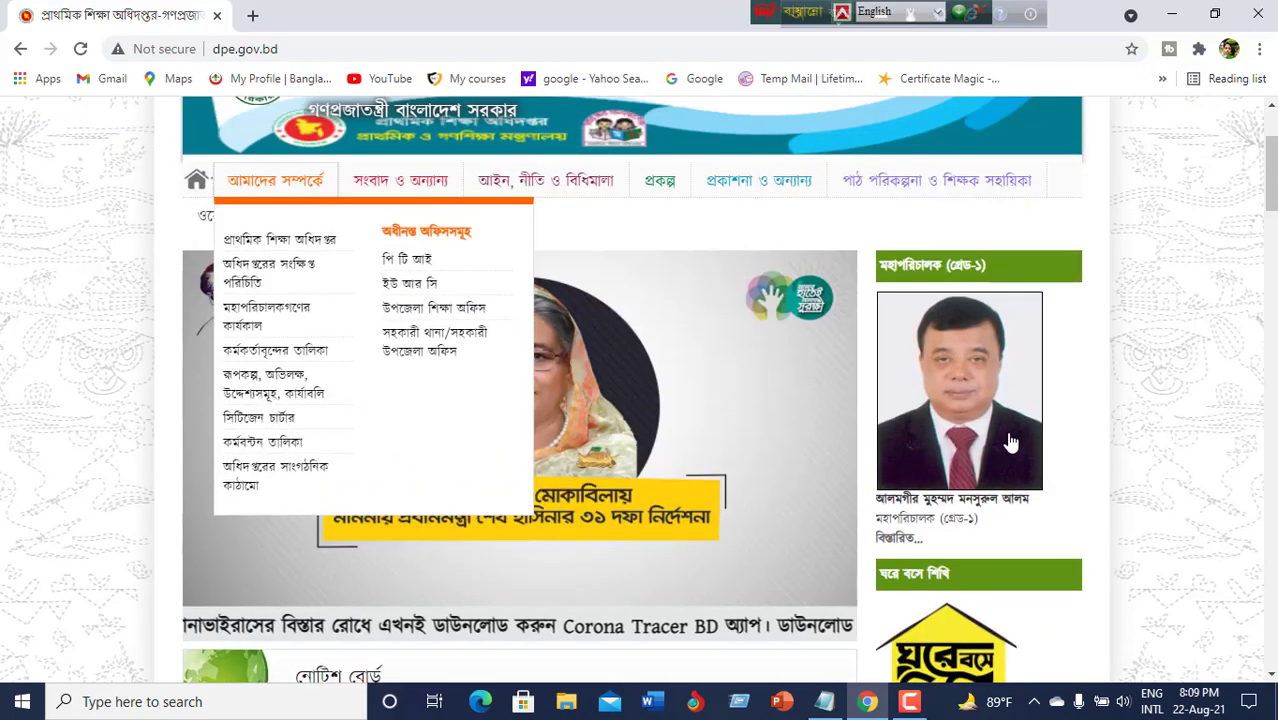
{"action": "scroll", "coordinate": [1050, 412], "scroll_direction": "down", "scroll_amount": 6}
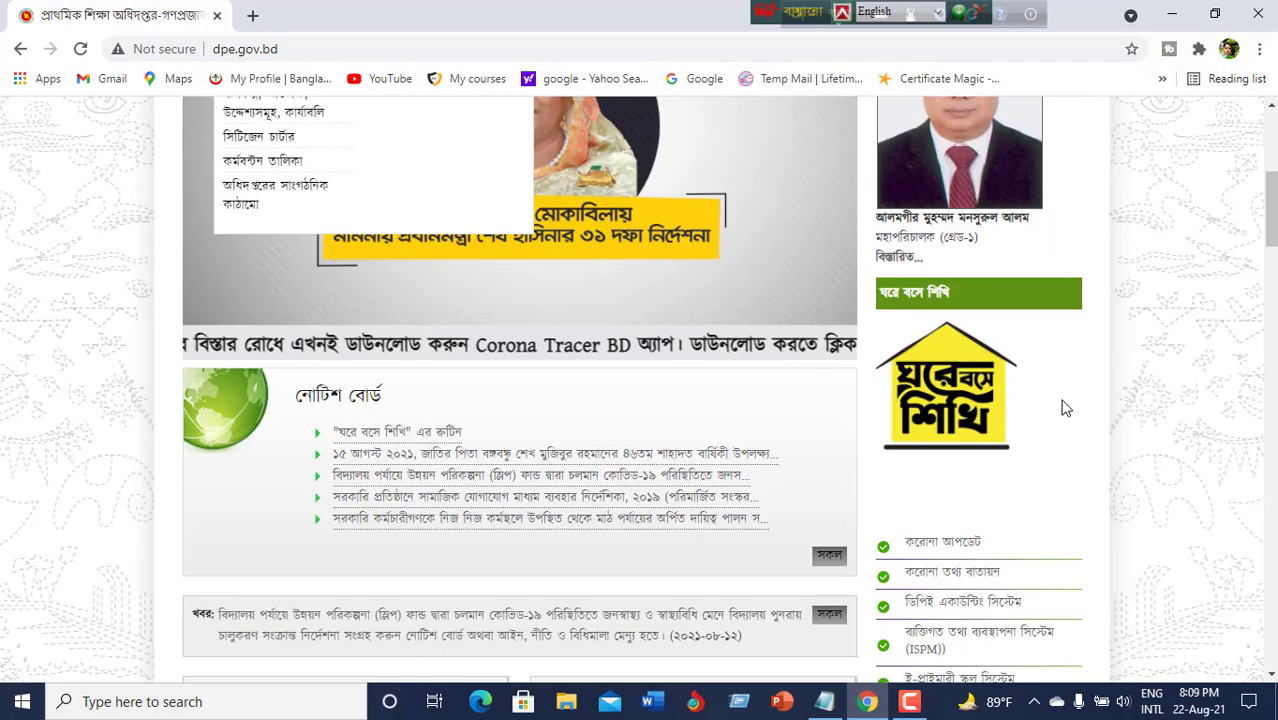
{"action": "scroll", "coordinate": [1110, 395], "scroll_direction": "down", "scroll_amount": 2}
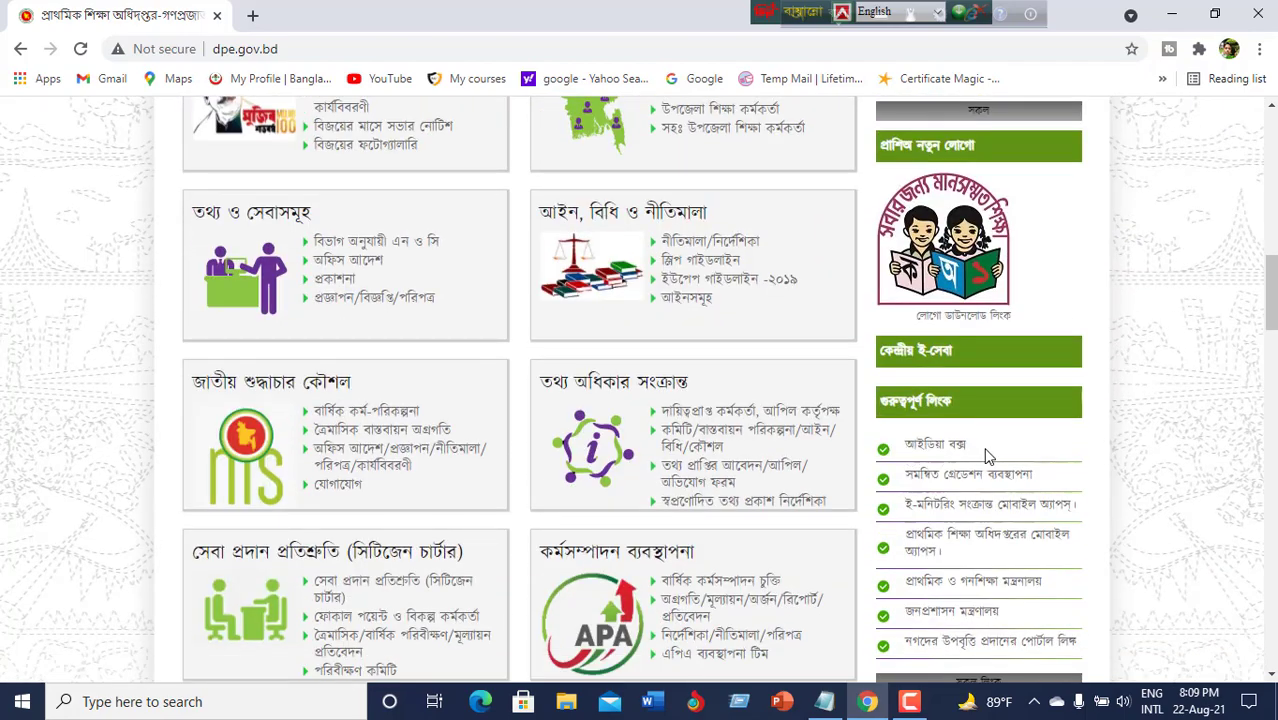
Open the আইডিয়া বক্স link from the DPE important links in a new tab.
{"action": "left_click", "coordinate": [940, 448]}
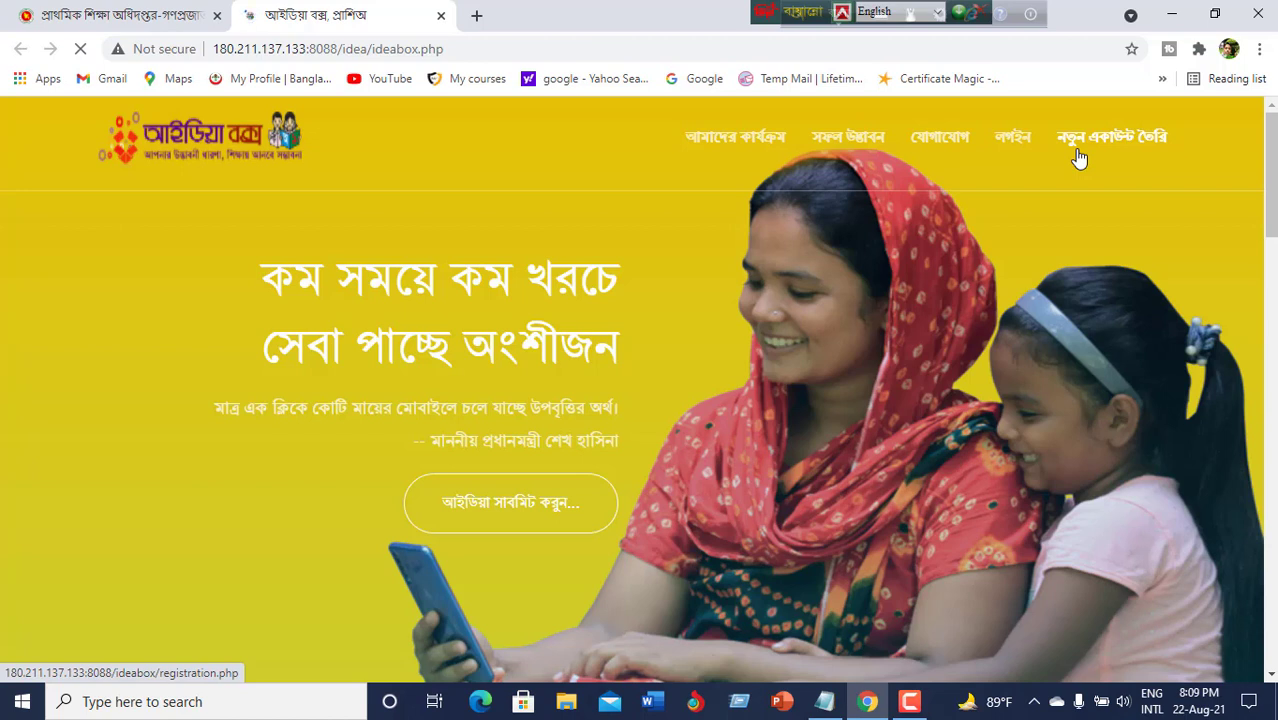
Sign in to Idea Box using the saved account credentials from Chrome's autofill.
{"action": "left_click", "coordinate": [1014, 141]}
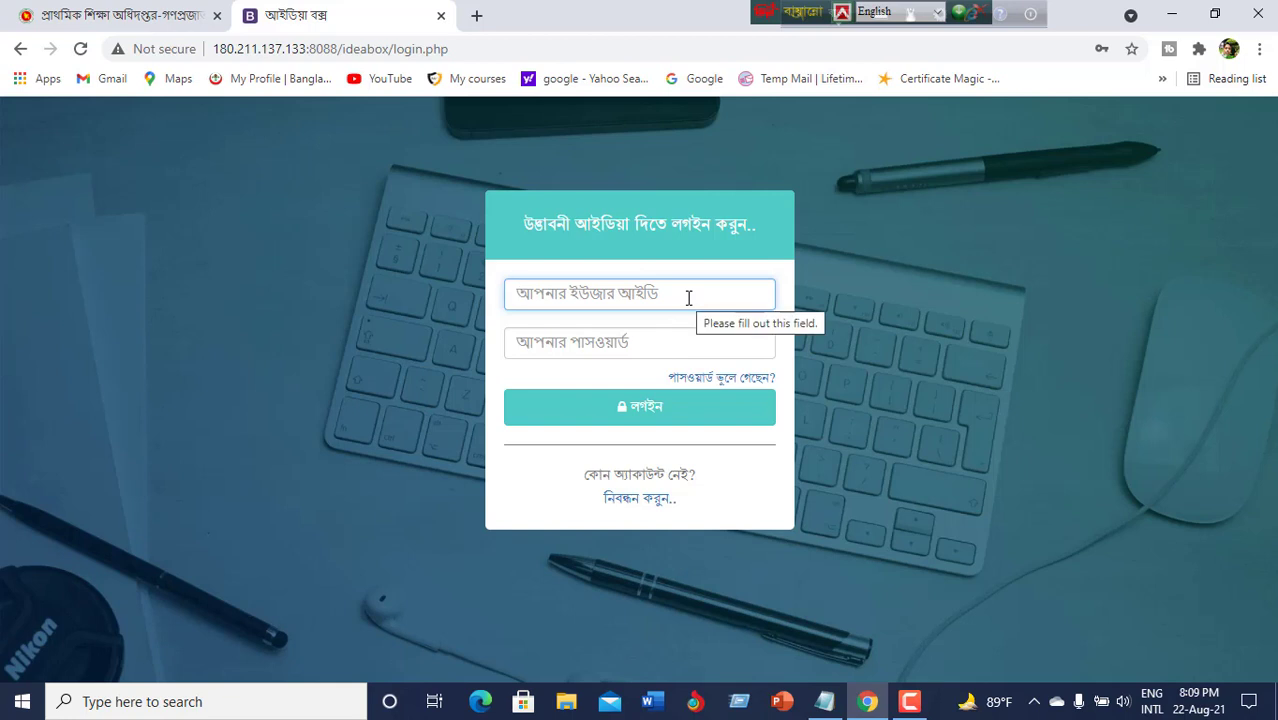
{"action": "left_click", "coordinate": [688, 297]}
{"action": "left_click", "coordinate": [676, 338]}
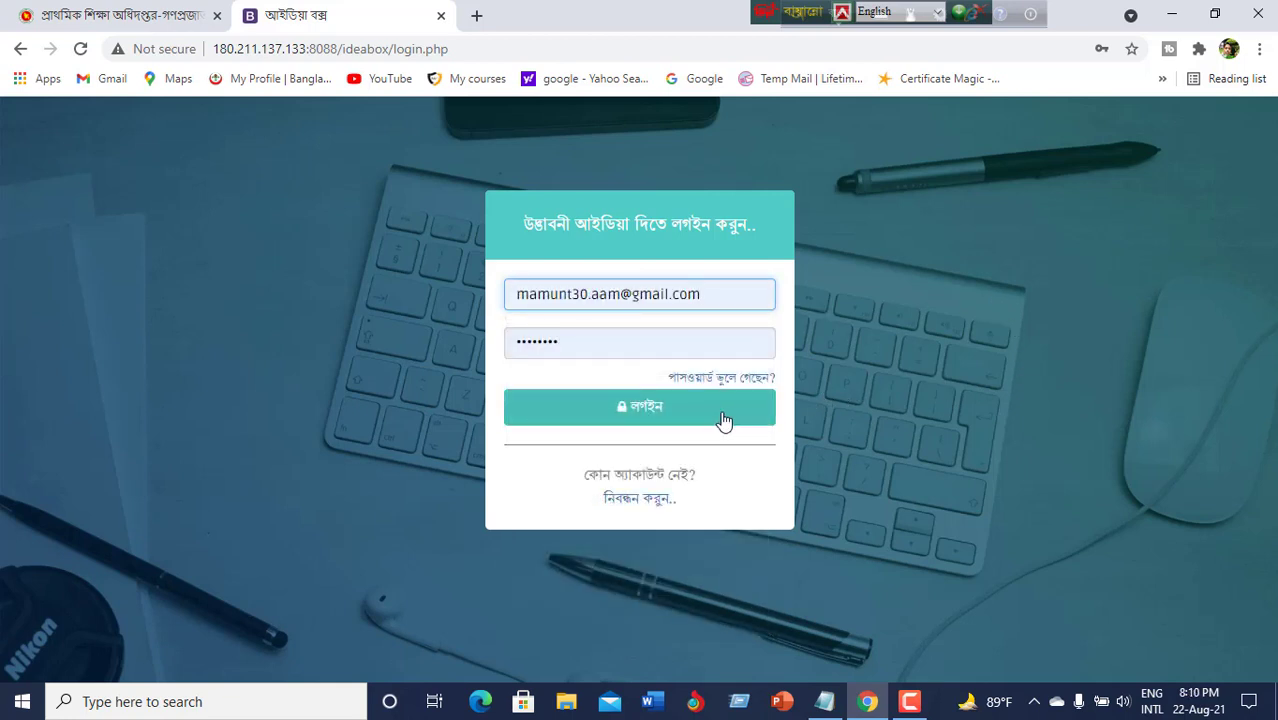
{"action": "left_click", "coordinate": [661, 416]}
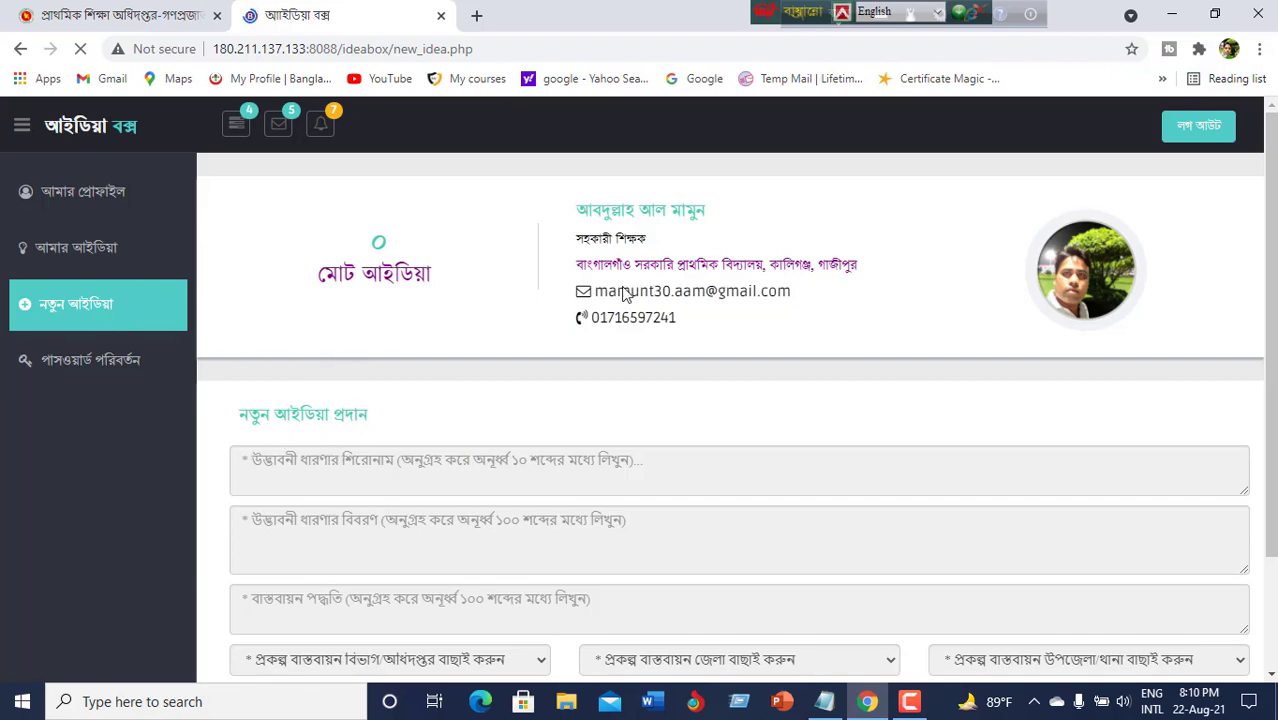
{"action": "scroll", "coordinate": [425, 323], "scroll_direction": "down", "scroll_amount": 2}
{"action": "scroll", "coordinate": [425, 323], "scroll_direction": "up", "scroll_amount": 2}
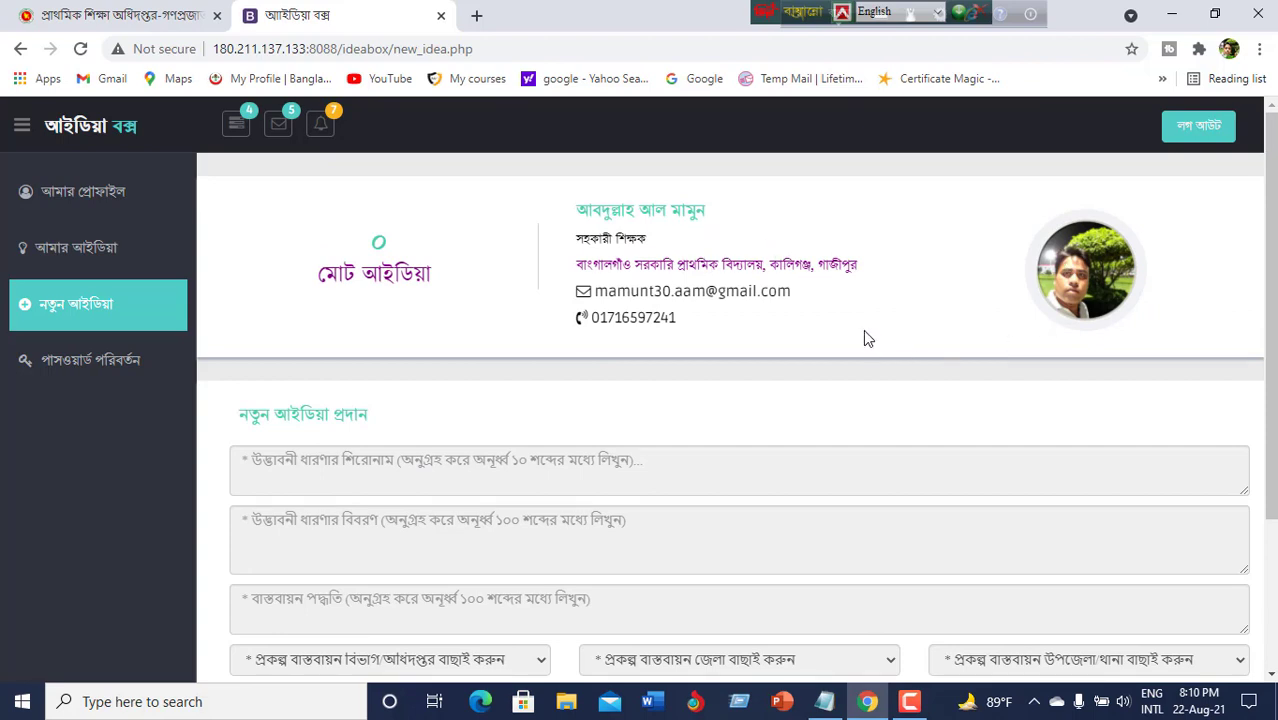
{"action": "scroll", "coordinate": [730, 368], "scroll_direction": "down", "scroll_amount": 1}
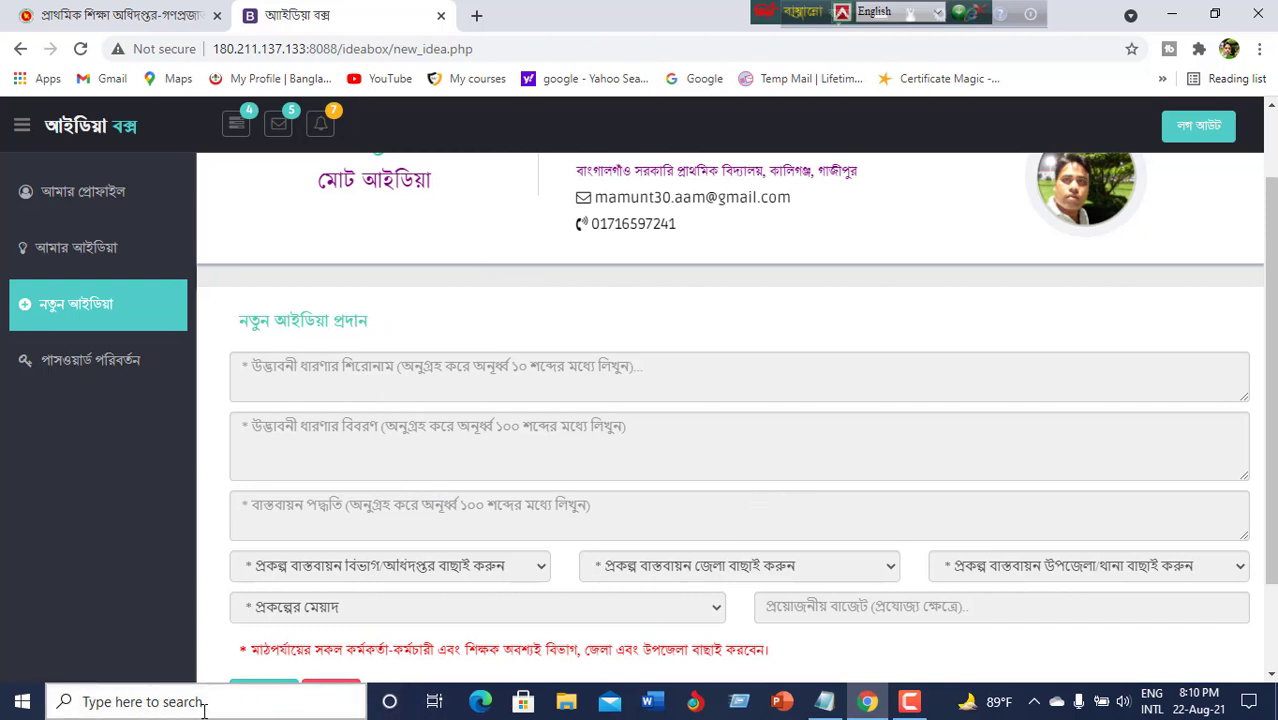
Copy the title 'আইসিটি কর্ণার' from the Notepad notes into the idea title field.
{"action": "left_click", "coordinate": [826, 706]}
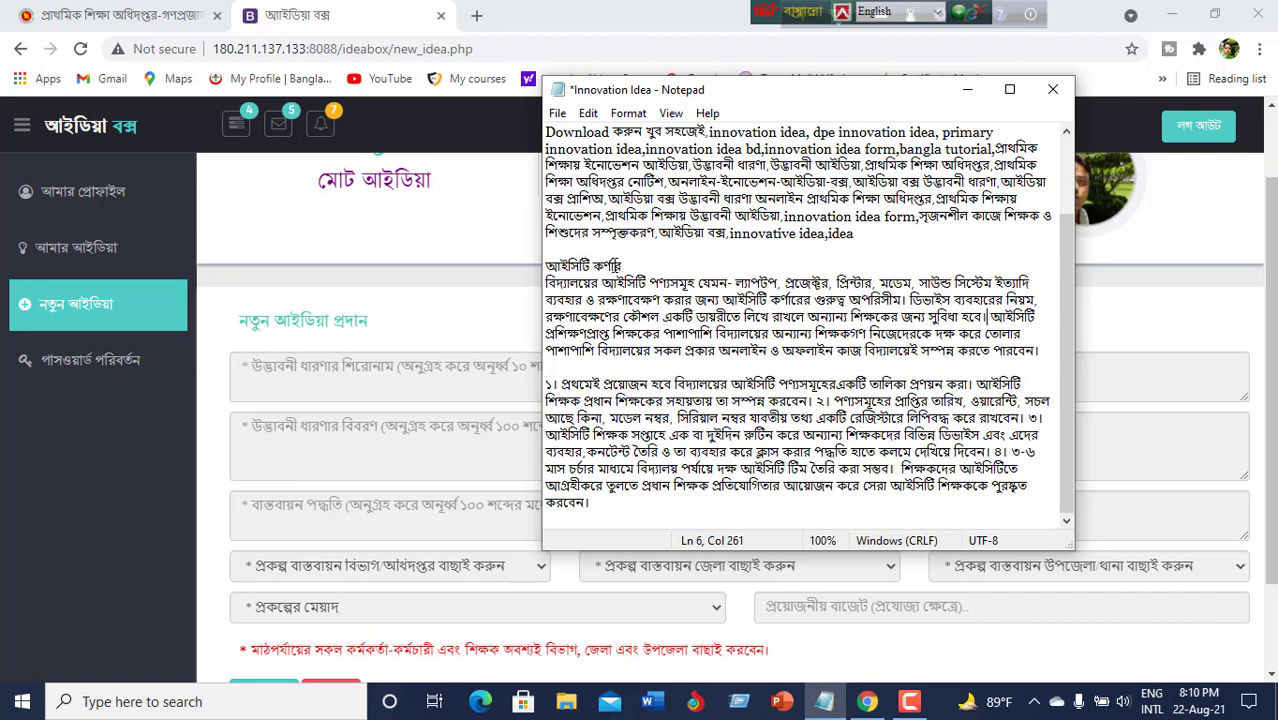
{"action": "left_click_drag", "start_coordinate": [622, 266], "coordinate": [546, 266]}
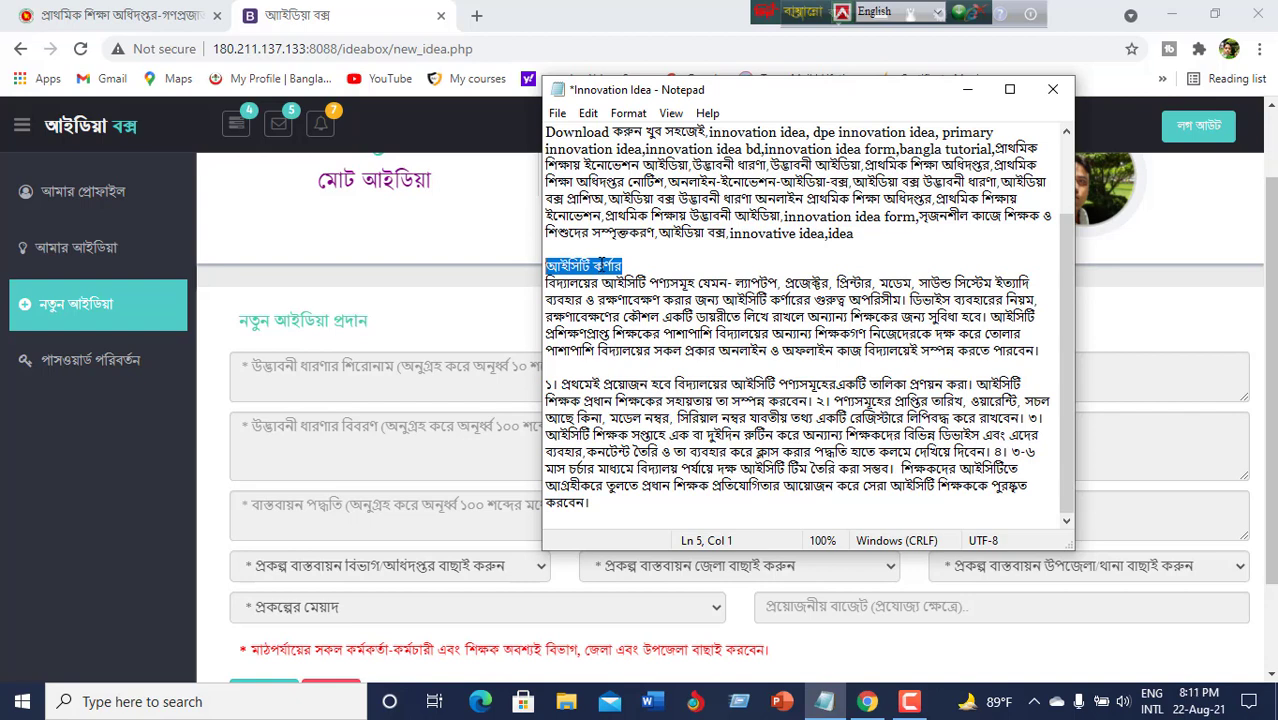
{"action": "right_click", "coordinate": [598, 262]}
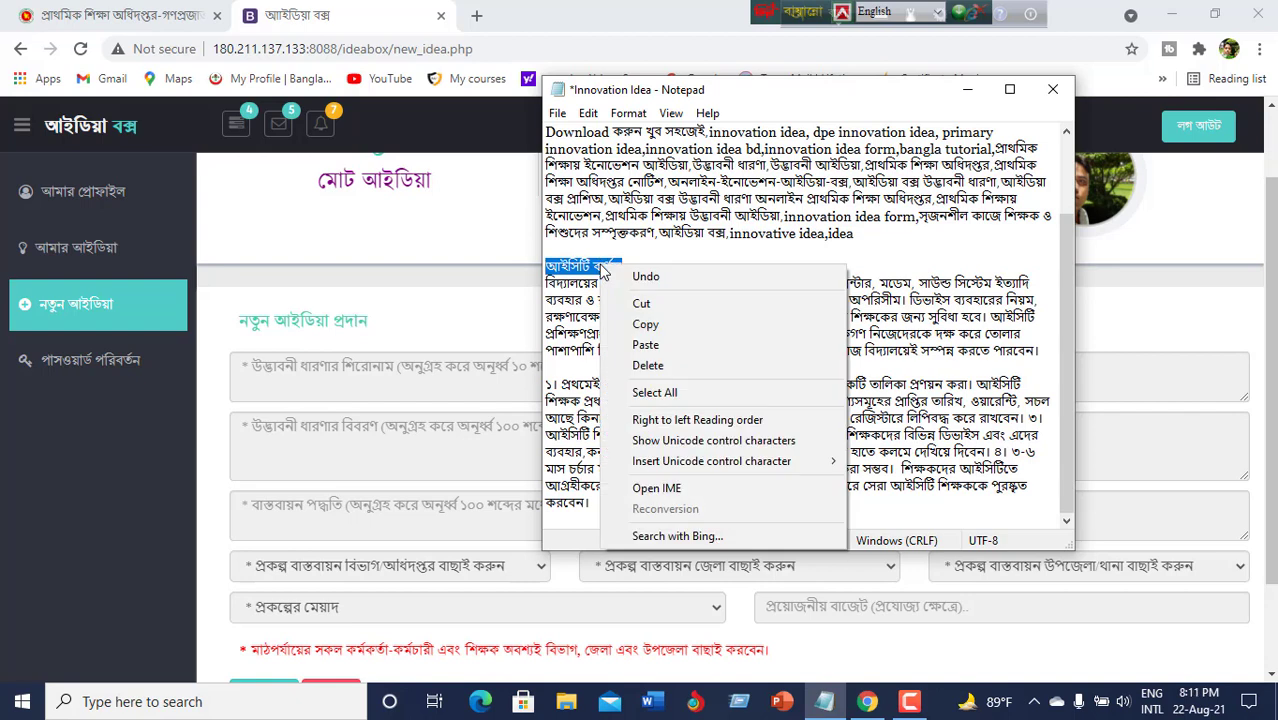
{"action": "left_click", "coordinate": [646, 325]}
{"action": "left_click", "coordinate": [435, 373]}
{"action": "right_click", "coordinate": [436, 376]}
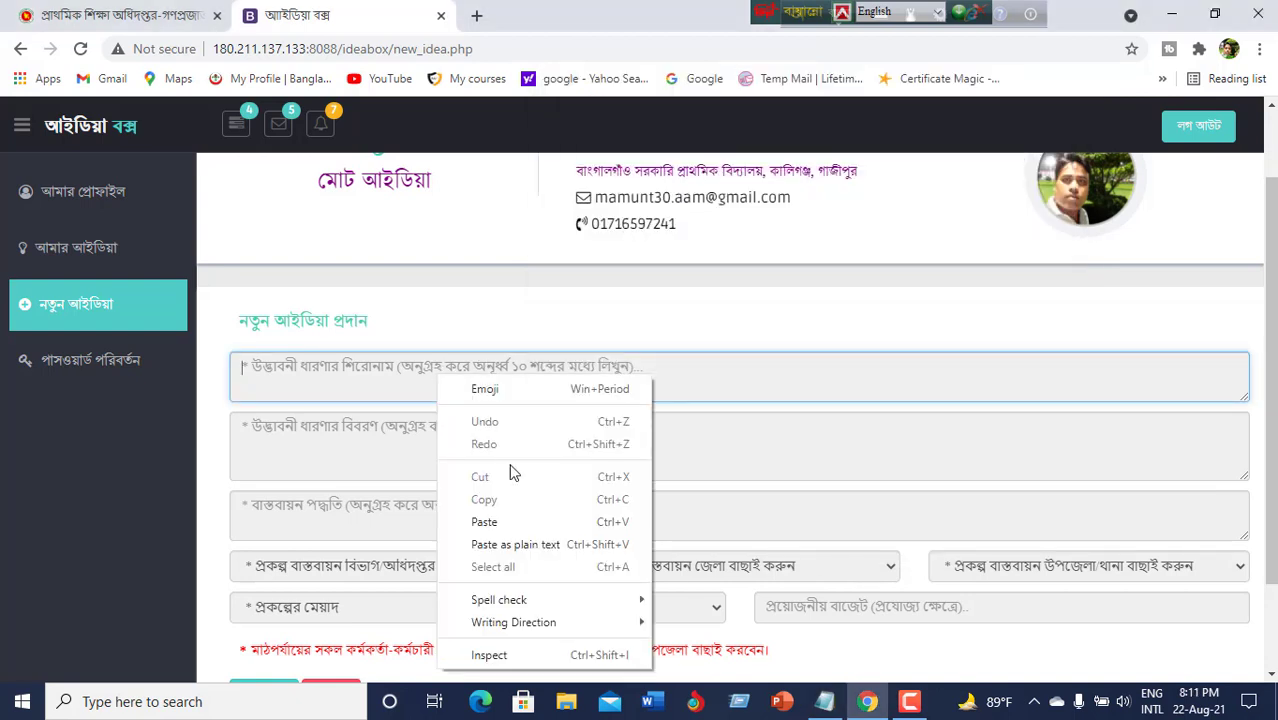
{"action": "left_click", "coordinate": [508, 522]}
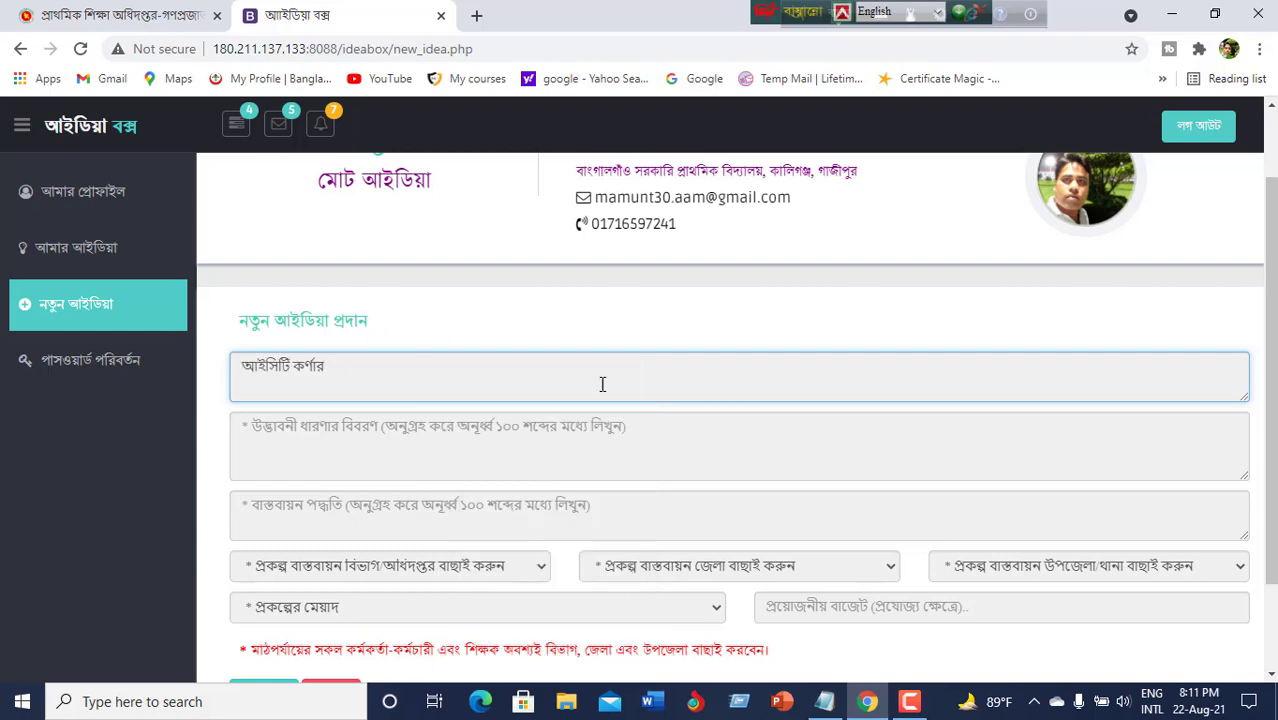
{"action": "left_click", "coordinate": [535, 438]}
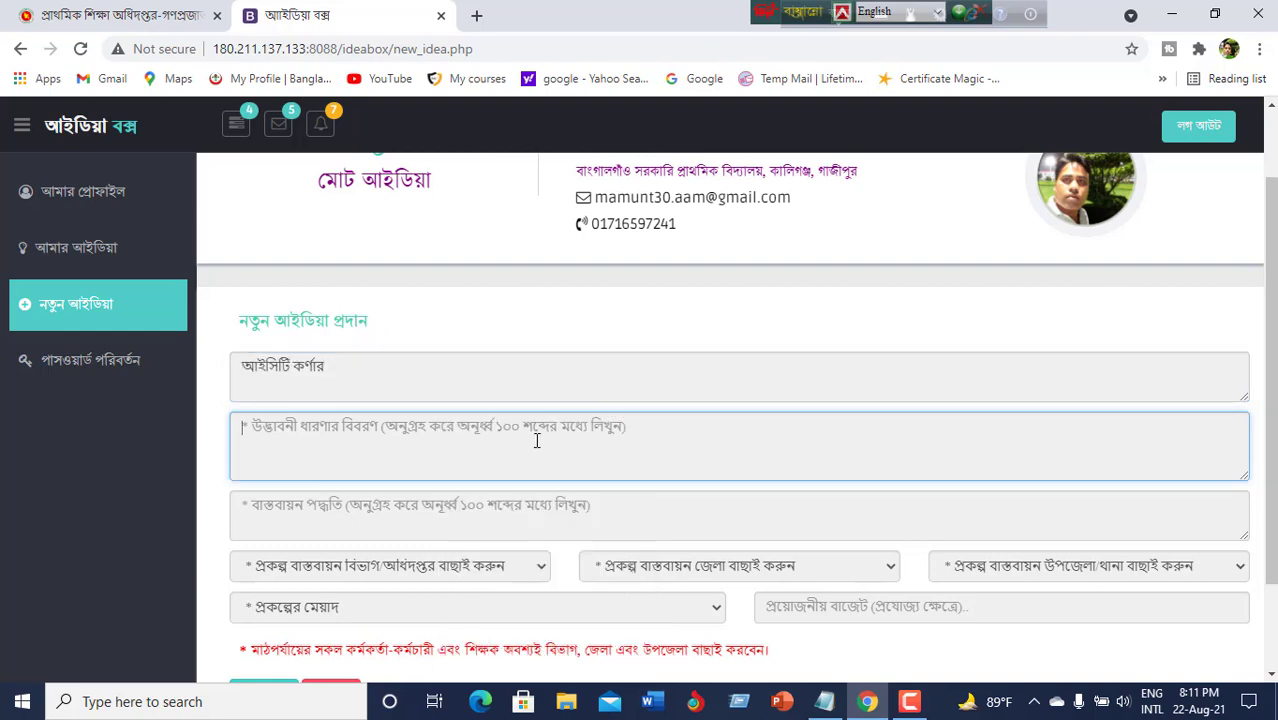
{"action": "left_click", "coordinate": [827, 708]}
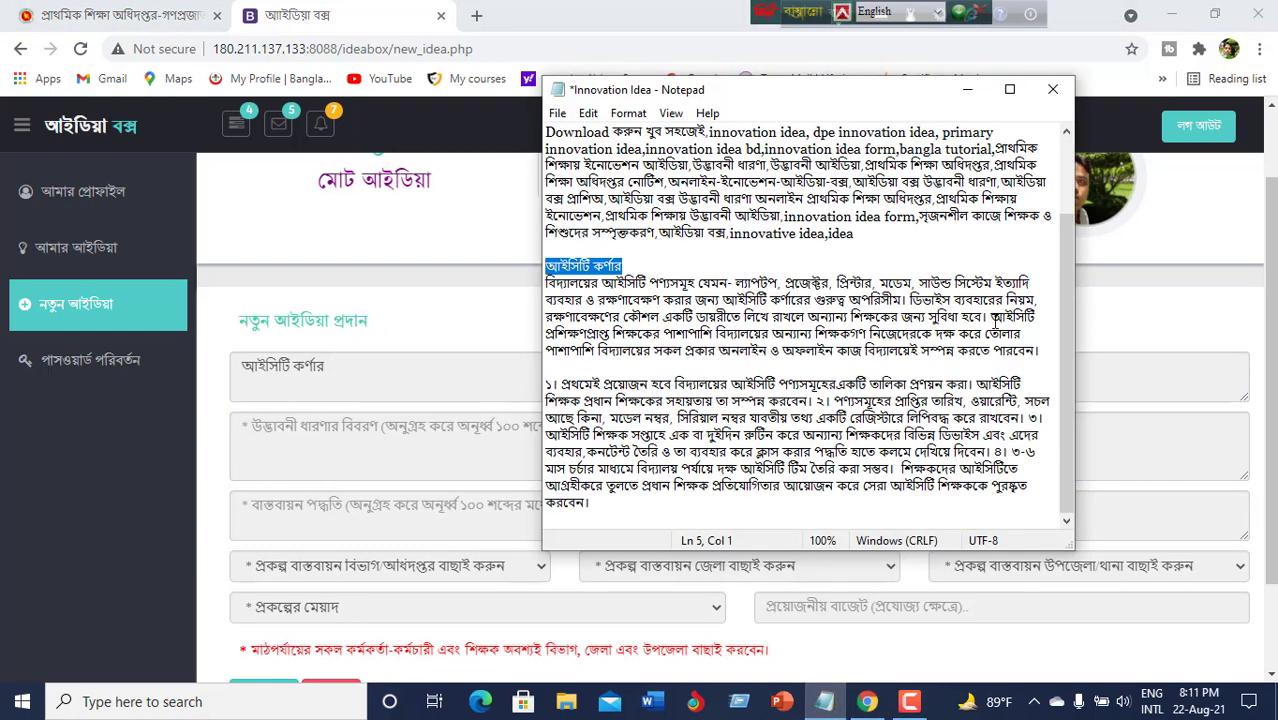
Paste the Notepad paragraph on the importance of a school ICT corner into the description field.
{"action": "left_click_drag", "start_coordinate": [1044, 351], "coordinate": [540, 289]}
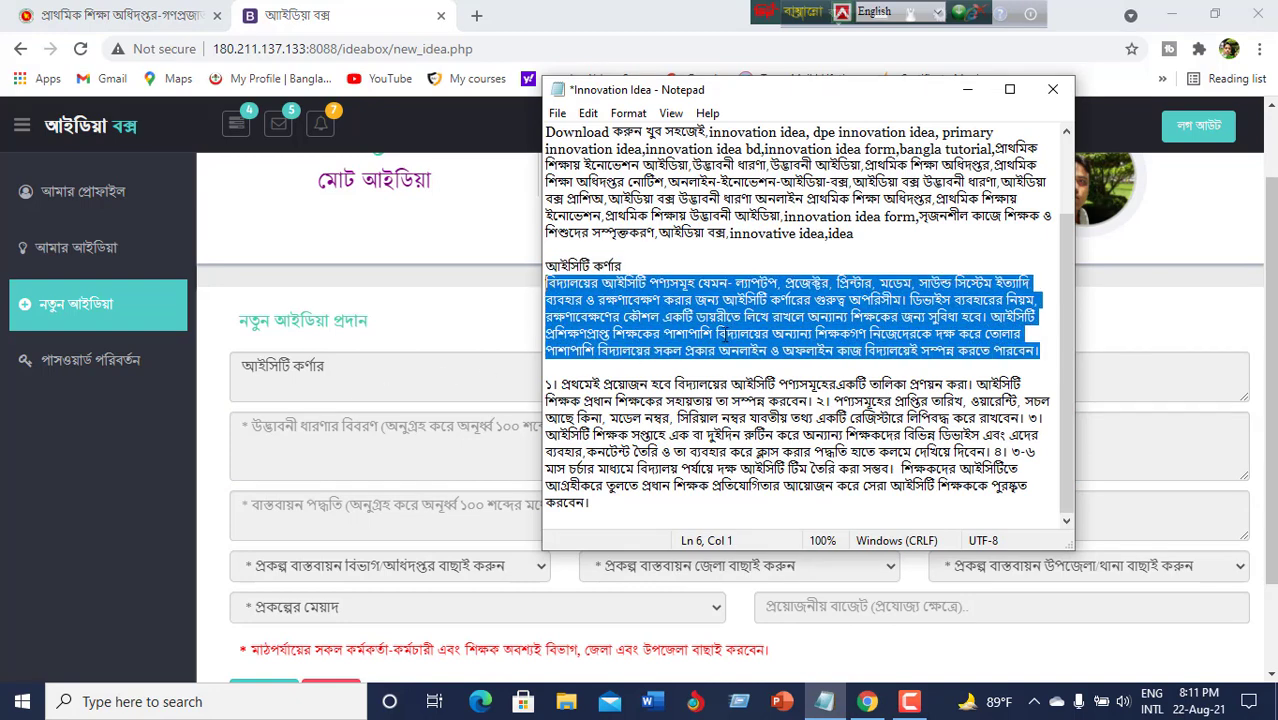
{"action": "right_click", "coordinate": [728, 319]}
{"action": "left_click", "coordinate": [789, 379]}
{"action": "left_click", "coordinate": [505, 245]}
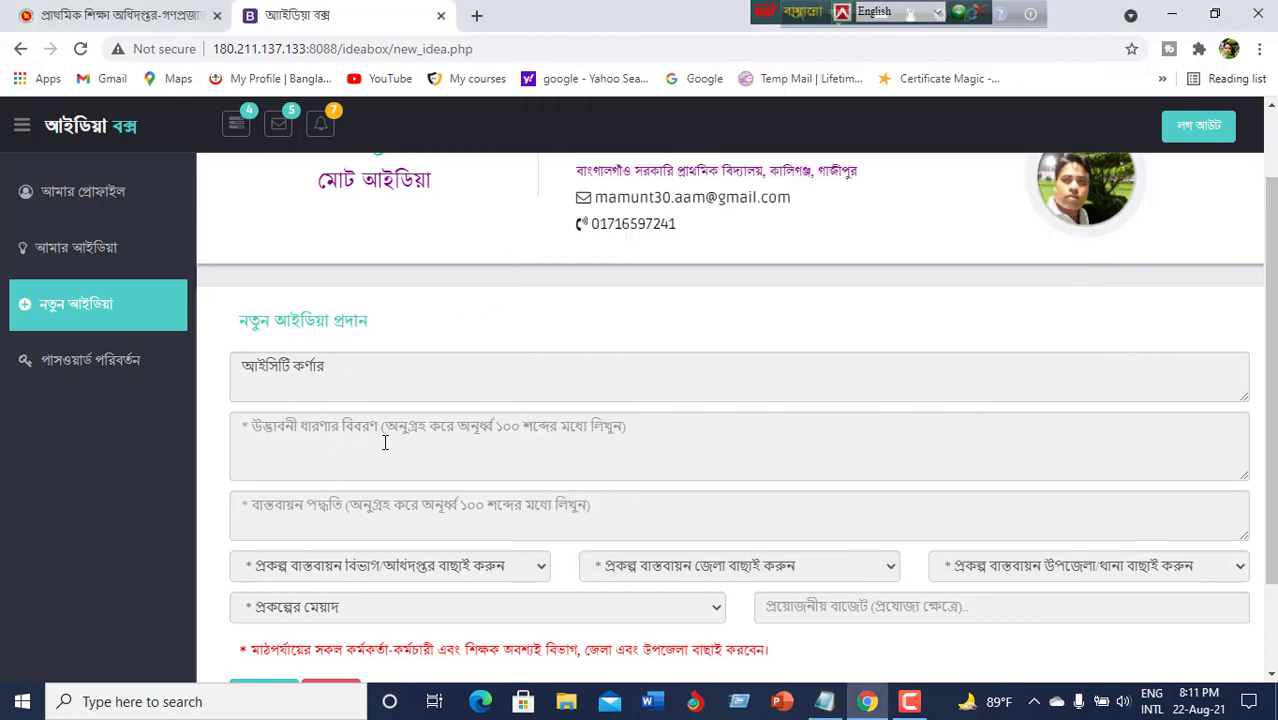
{"action": "left_click", "coordinate": [613, 440]}
{"action": "right_click", "coordinate": [596, 443]}
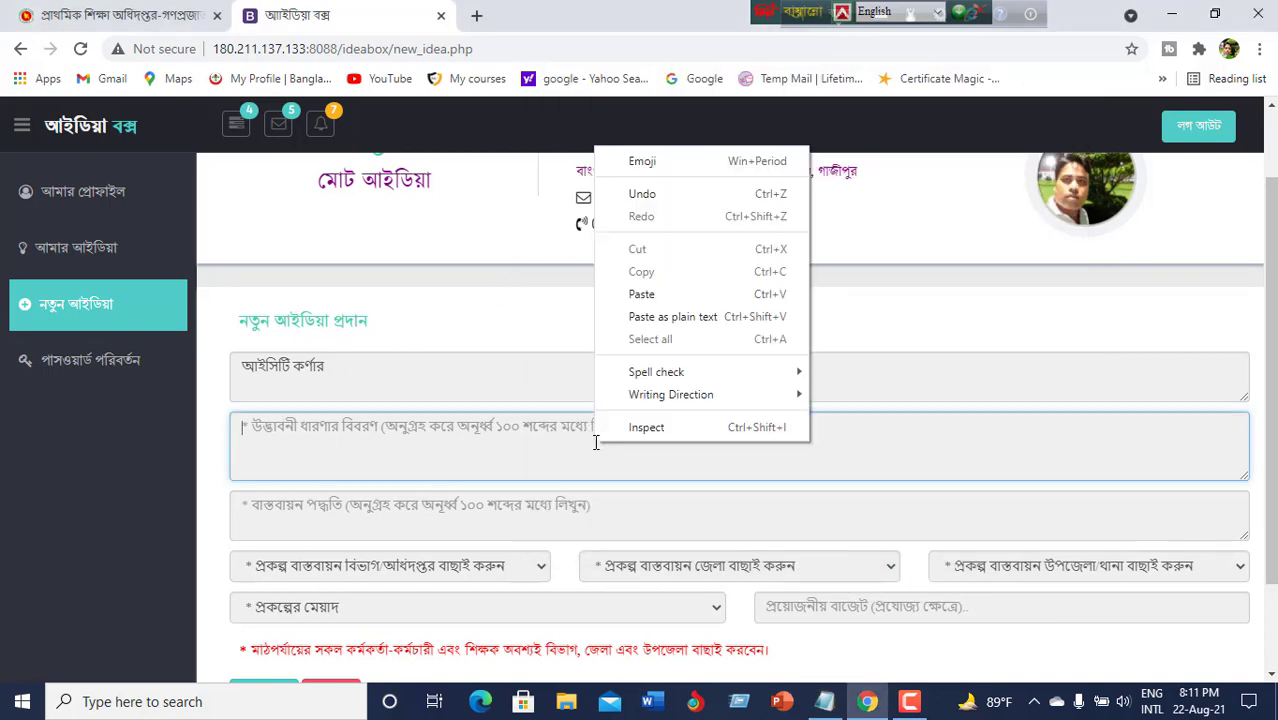
{"action": "left_click", "coordinate": [662, 291]}
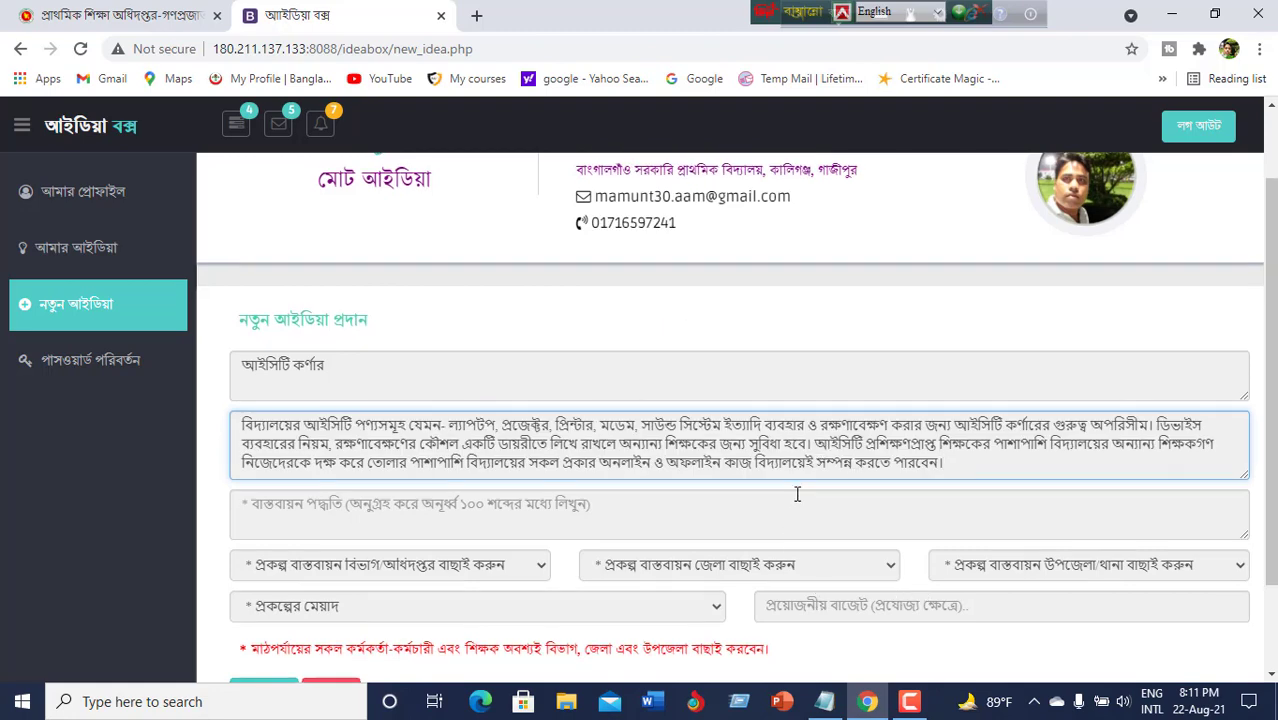
{"action": "scroll", "coordinate": [790, 505], "scroll_direction": "down", "scroll_amount": 2}
{"action": "left_click", "coordinate": [824, 701]}
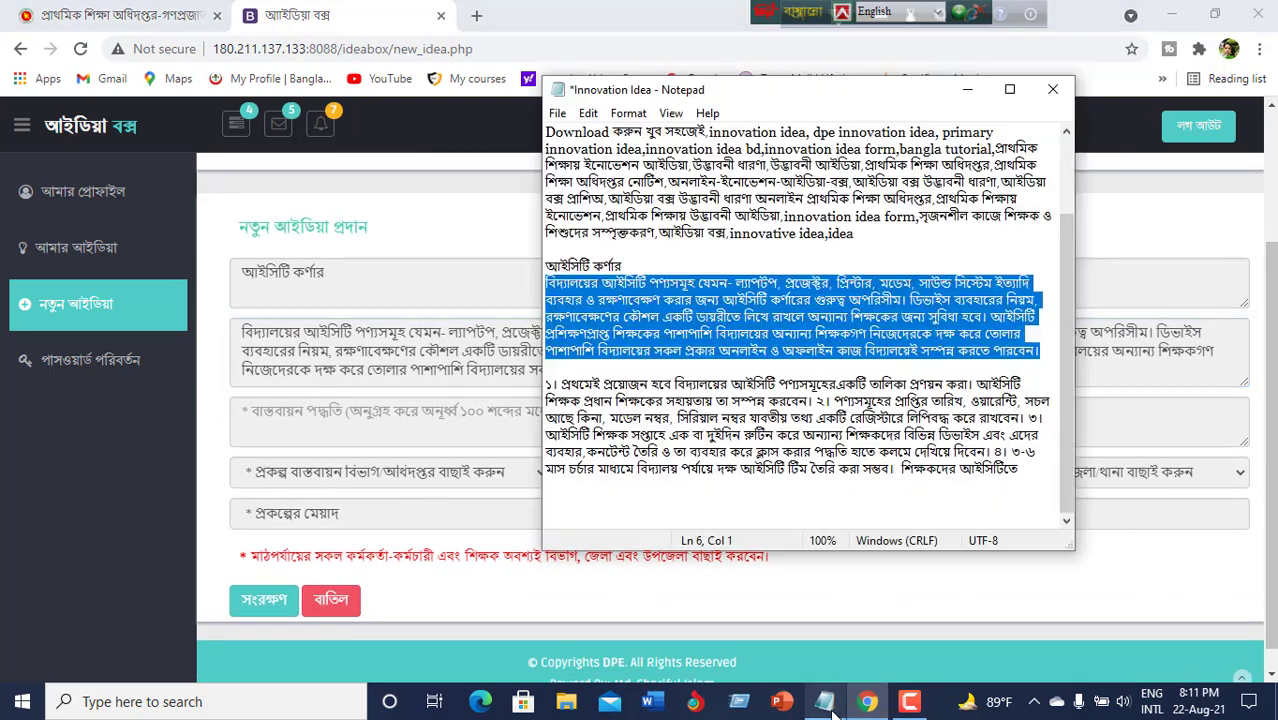
{"action": "left_click_drag", "start_coordinate": [546, 385], "coordinate": [709, 497]}
Copy the numbered ICT corner setup steps from Notepad into the implementation method field.
{"action": "right_click", "coordinate": [669, 445]}
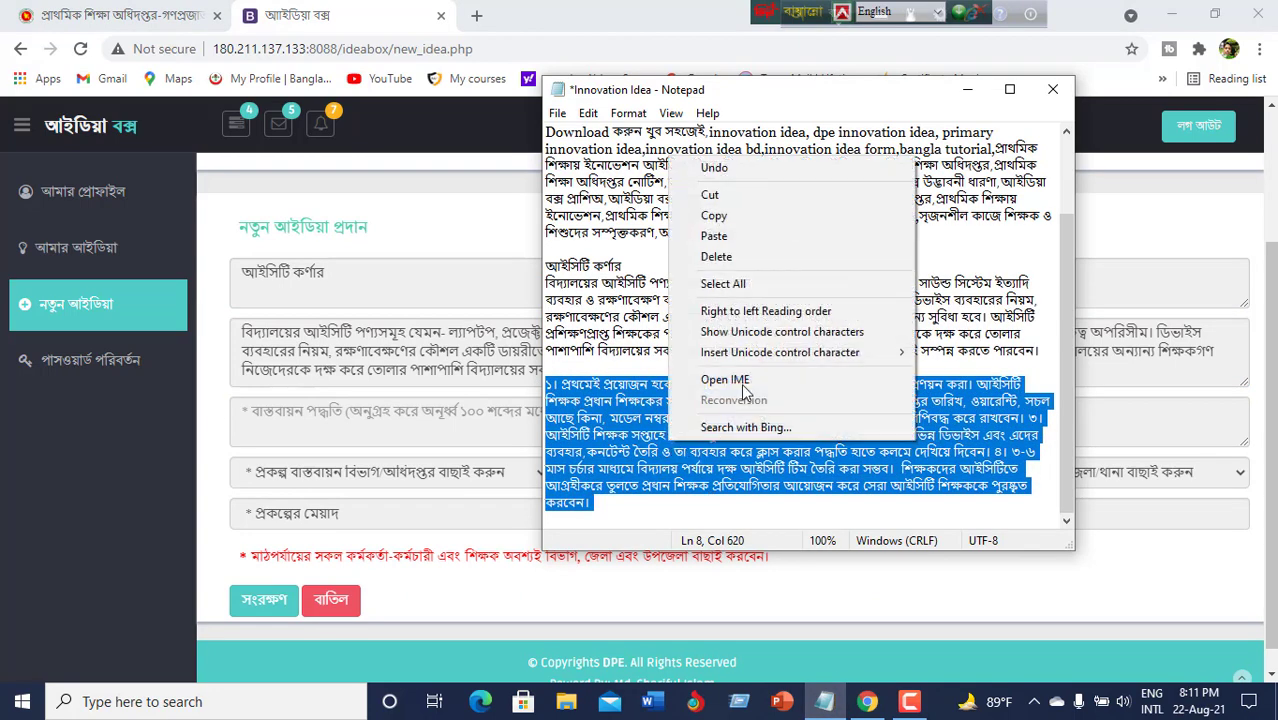
{"action": "left_click", "coordinate": [780, 226]}
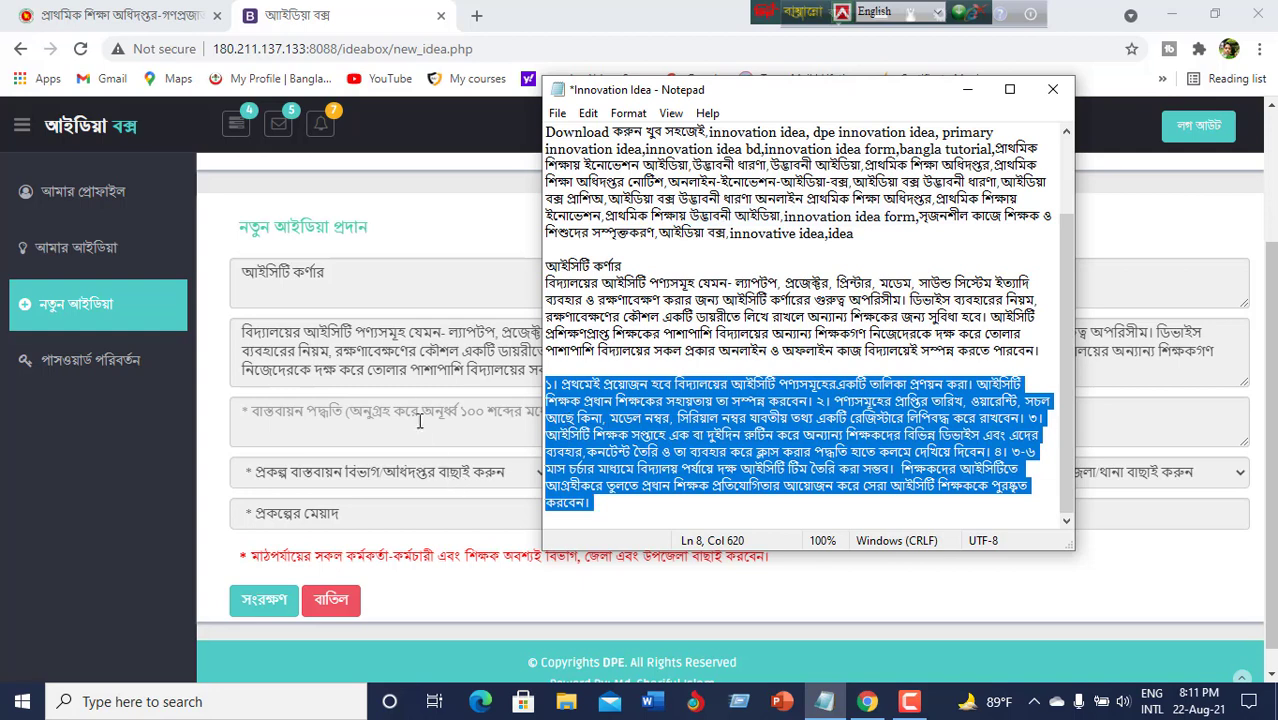
{"action": "left_click", "coordinate": [420, 418]}
{"action": "right_click", "coordinate": [431, 414]}
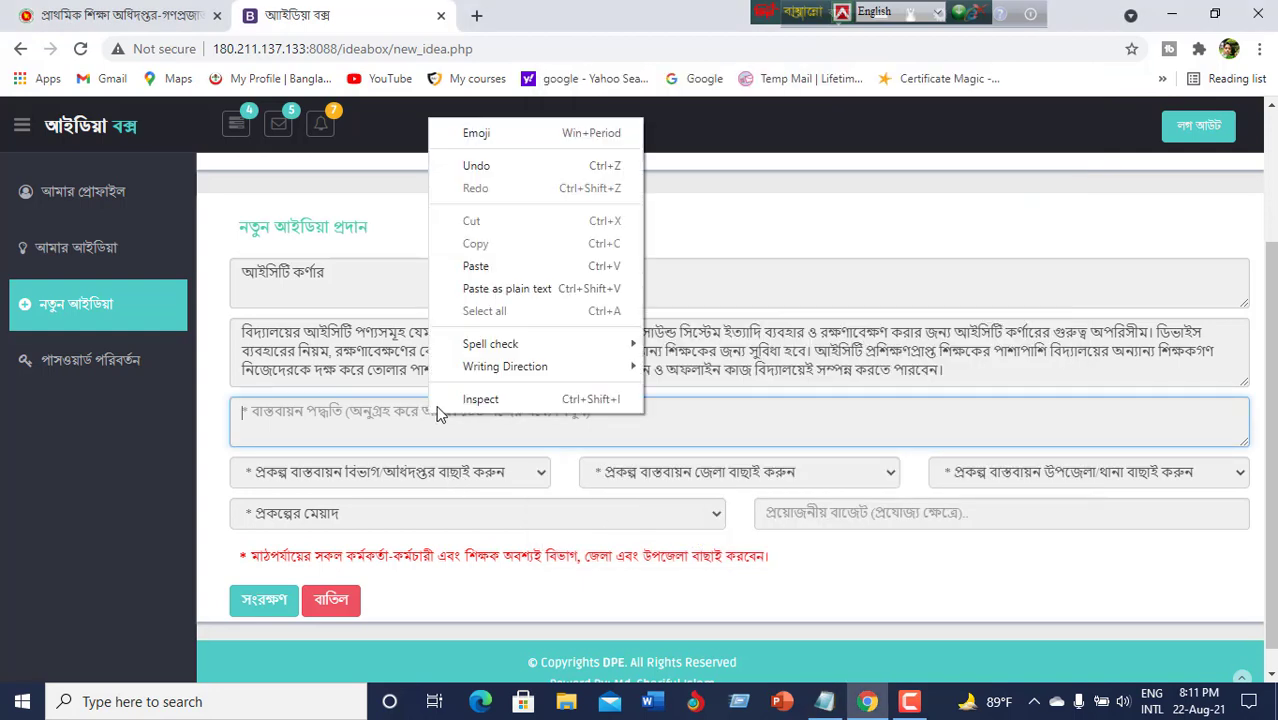
{"action": "left_click", "coordinate": [516, 268]}
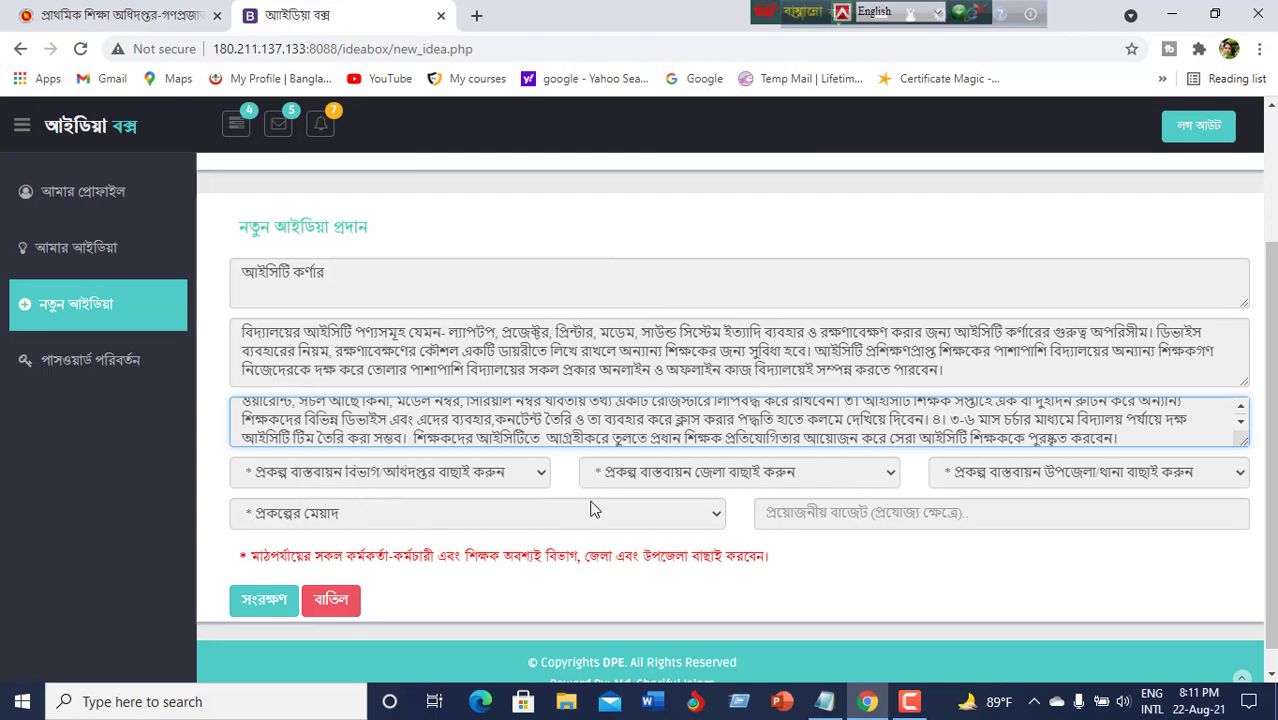
{"action": "left_click", "coordinate": [543, 476]}
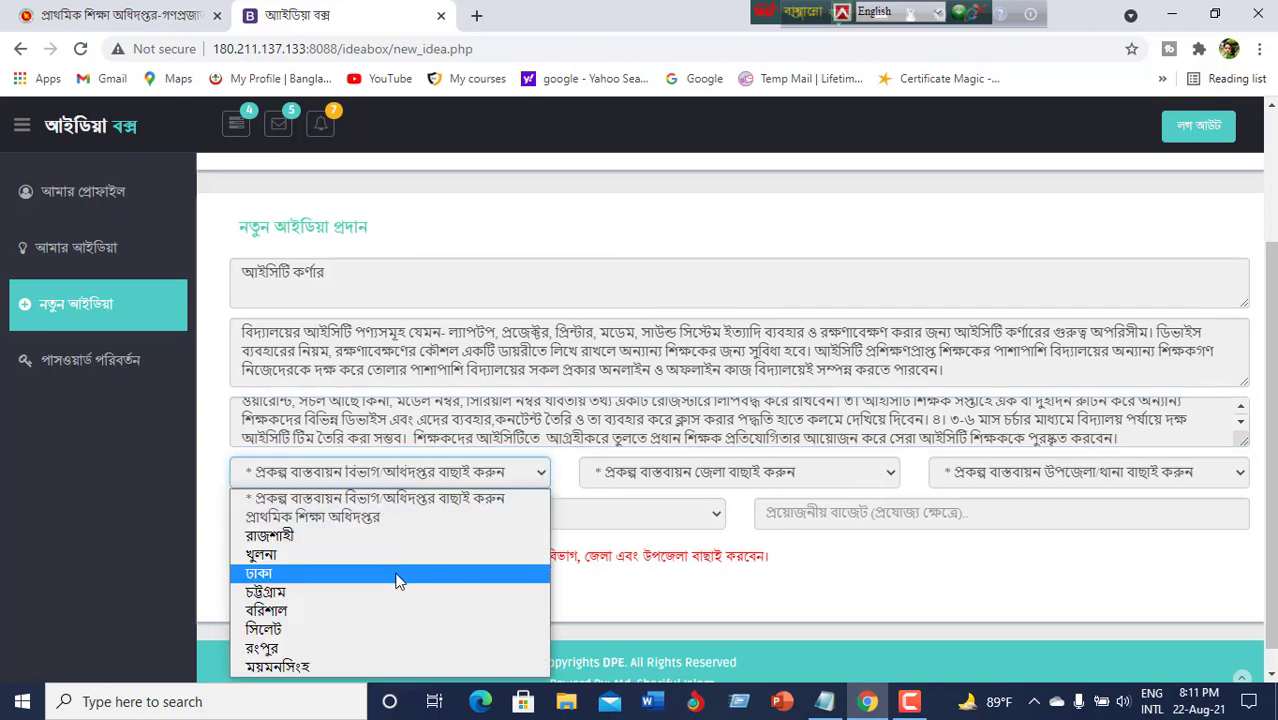
Choose division ঢাকা, district গাজীপুর and upazila কালিগঞ্জ for the project location.
{"action": "left_click", "coordinate": [400, 573]}
{"action": "left_click", "coordinate": [895, 468]}
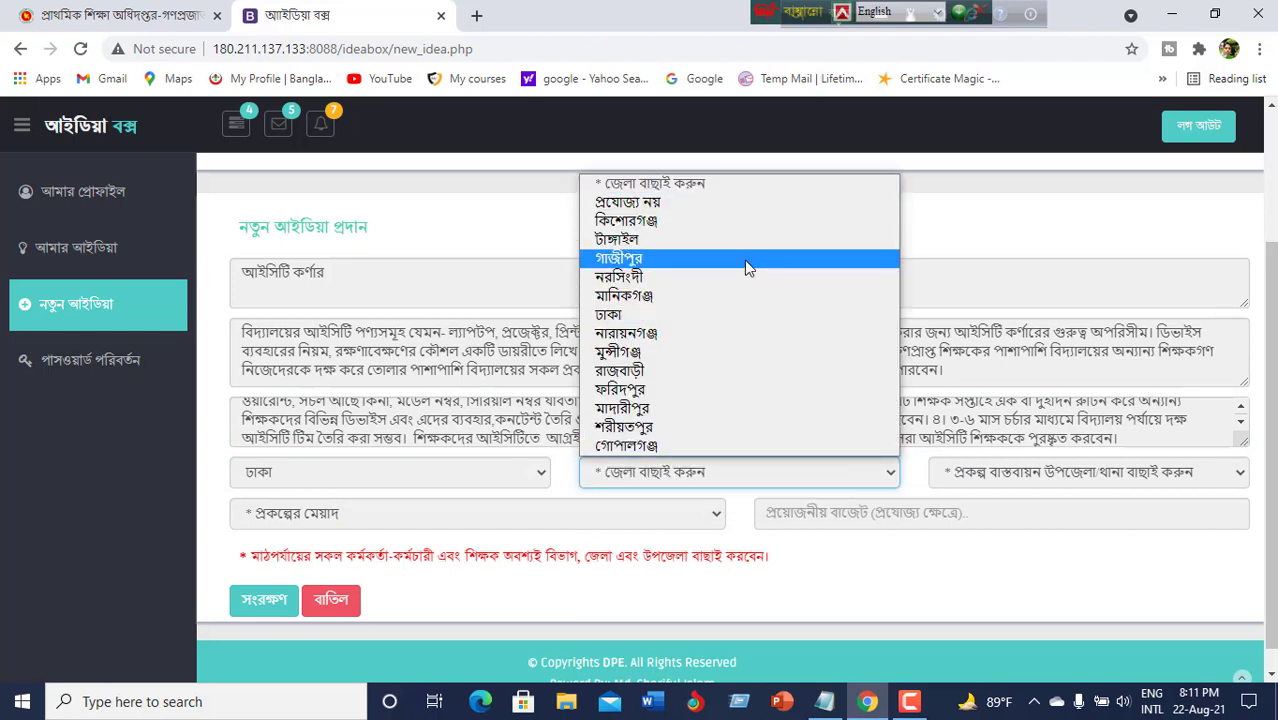
{"action": "left_click", "coordinate": [745, 259]}
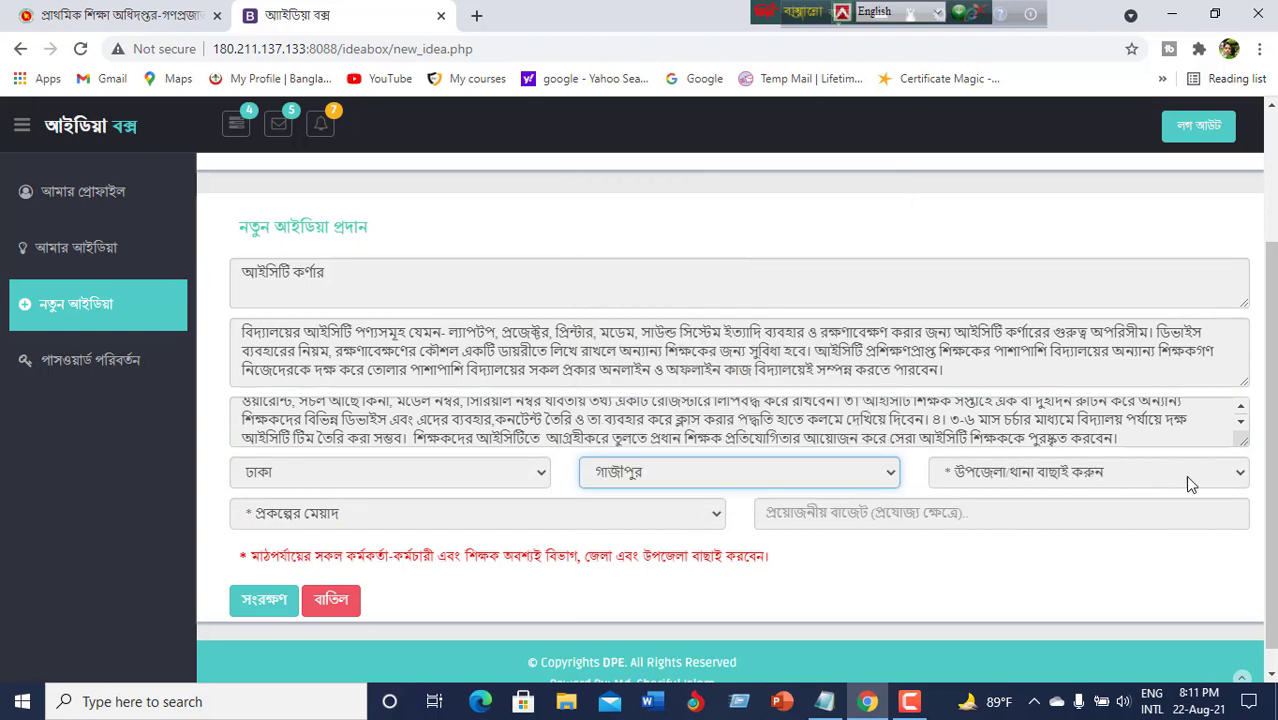
{"action": "left_click", "coordinate": [1241, 476]}
{"action": "left_click", "coordinate": [960, 553]}
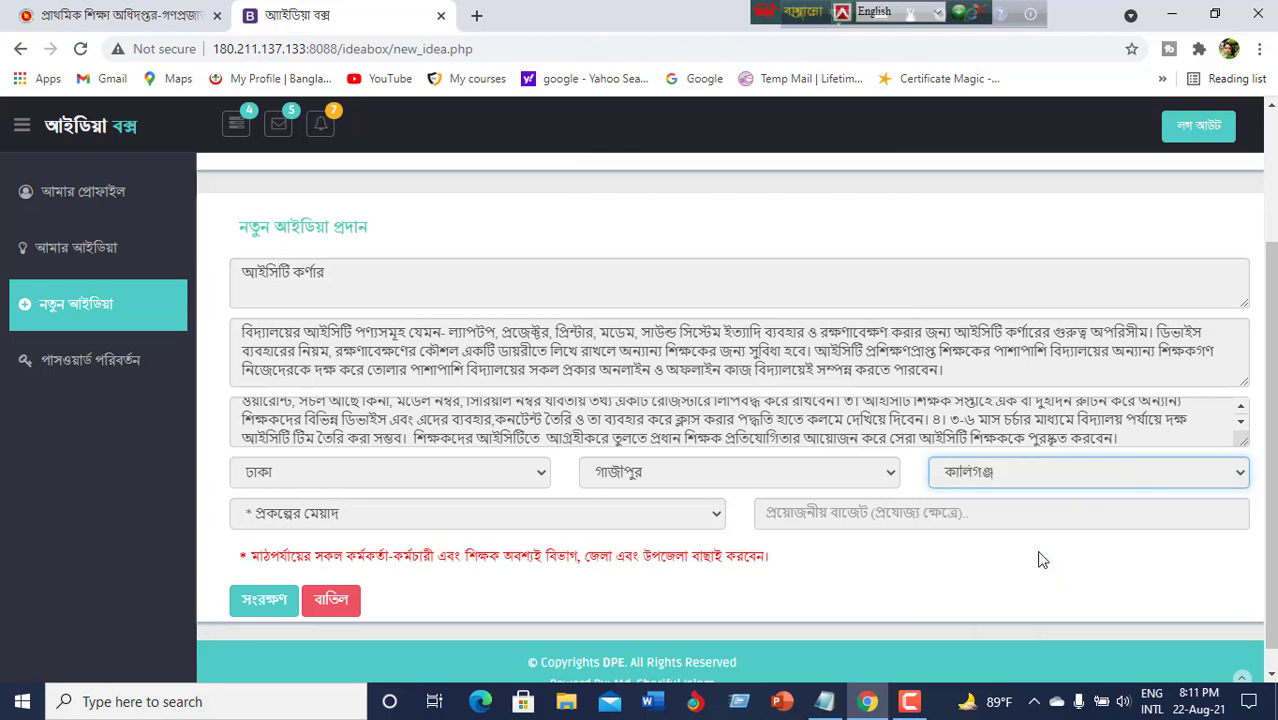
Set the project duration to ০৬ (ছয়) মাস.
{"action": "scroll", "coordinate": [655, 240], "scroll_direction": "down", "scroll_amount": 1}
{"action": "left_click", "coordinate": [716, 489]}
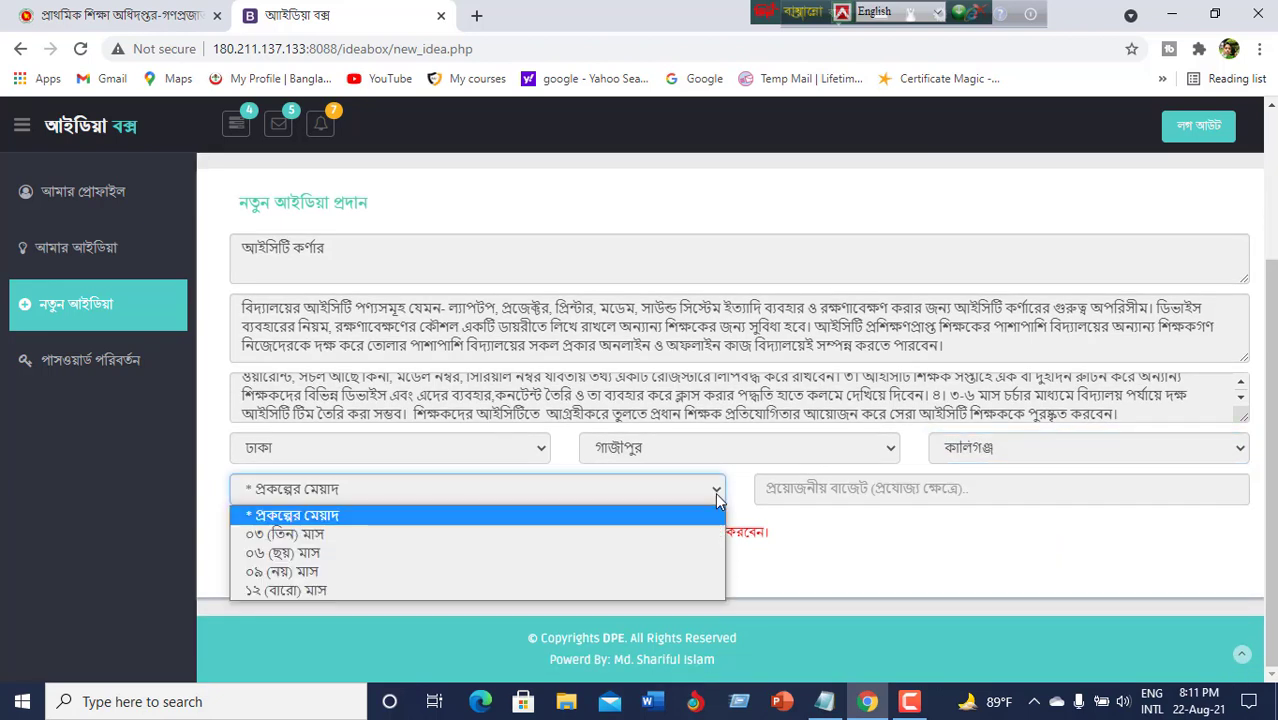
{"action": "left_click", "coordinate": [578, 550]}
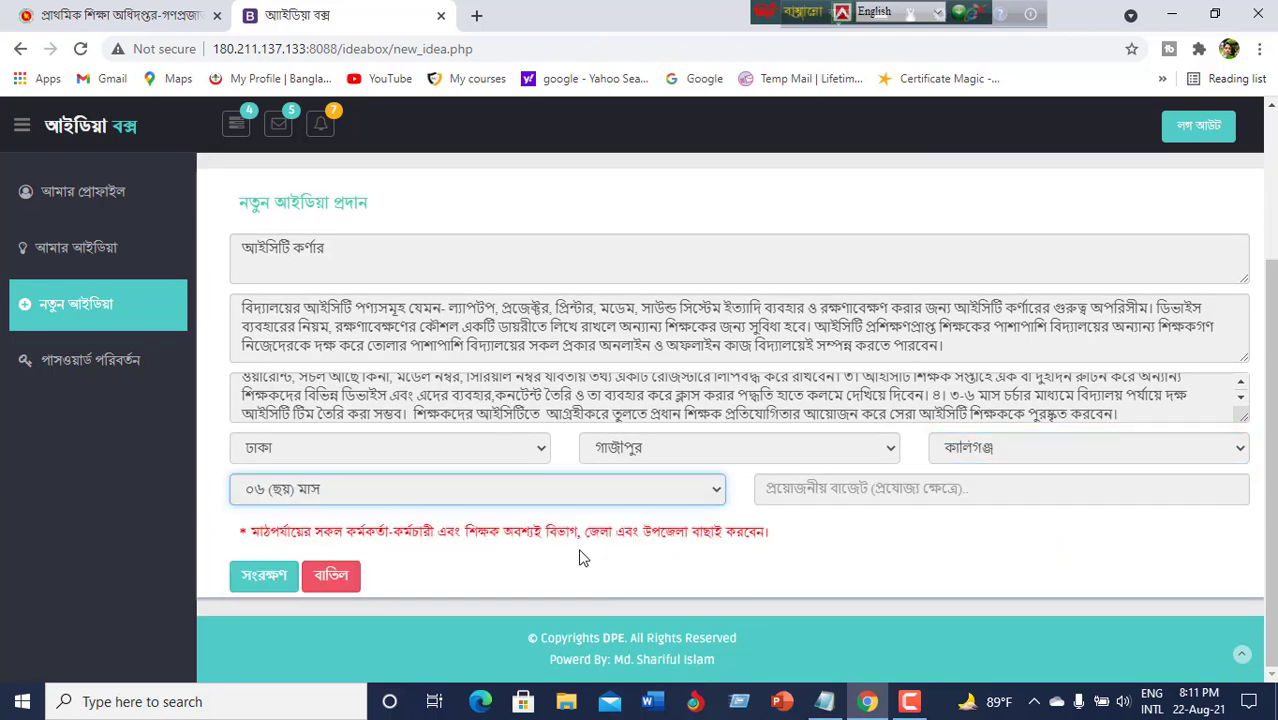
{"action": "left_click", "coordinate": [999, 488]}
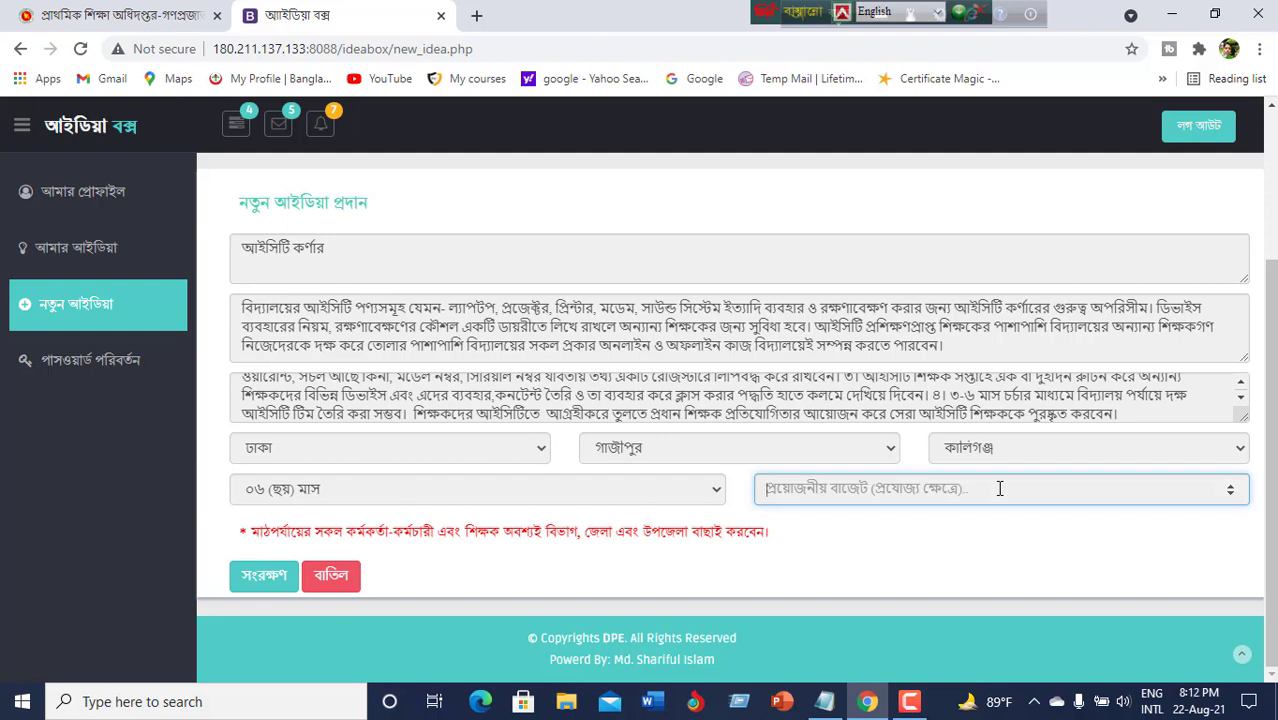
Switch the Avro keyboard input from Bangla to English for the budget field.
{"action": "type", "text": "3"}
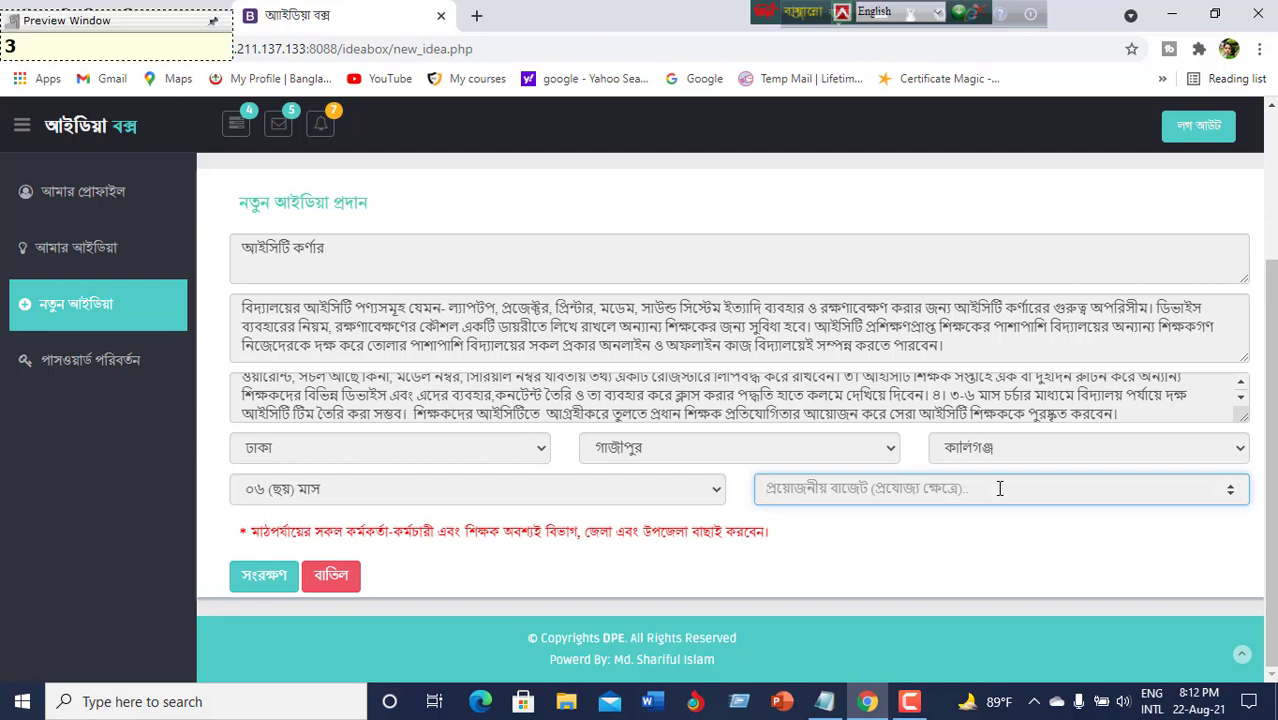
{"action": "mouse_move", "coordinate": [935, 16]}
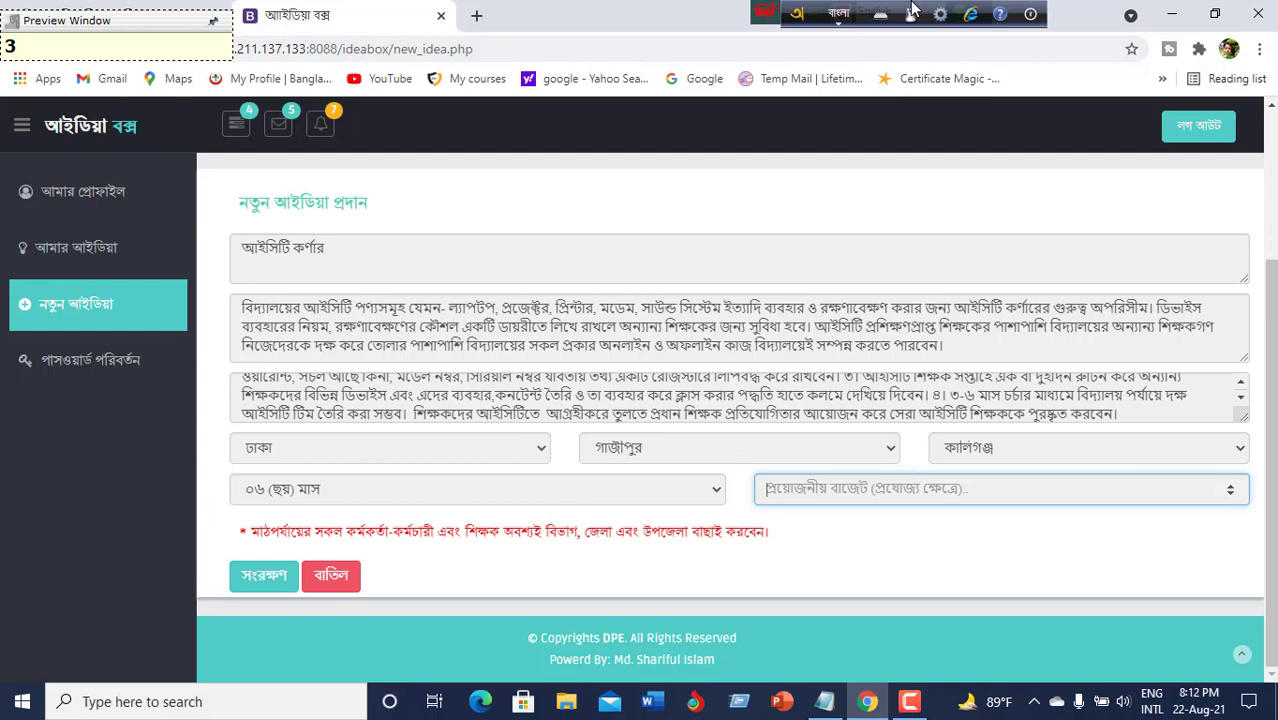
{"action": "left_click", "coordinate": [843, 18]}
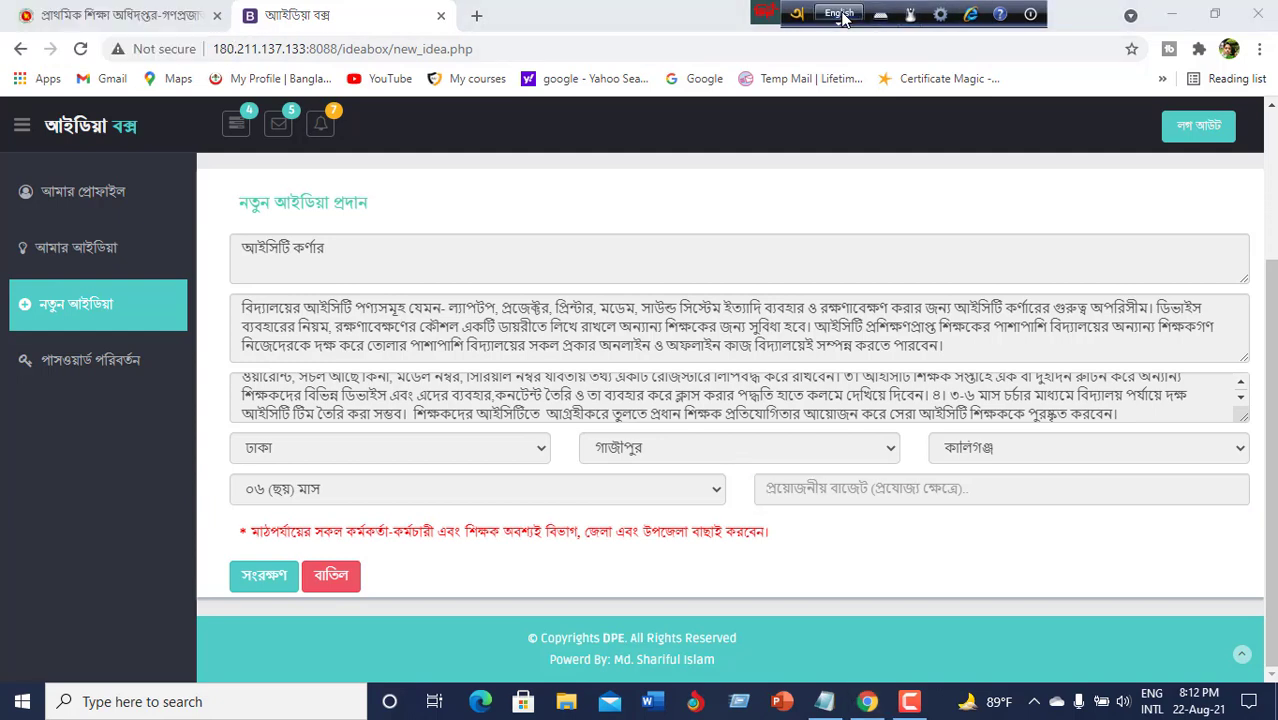
{"action": "left_click", "coordinate": [962, 496]}
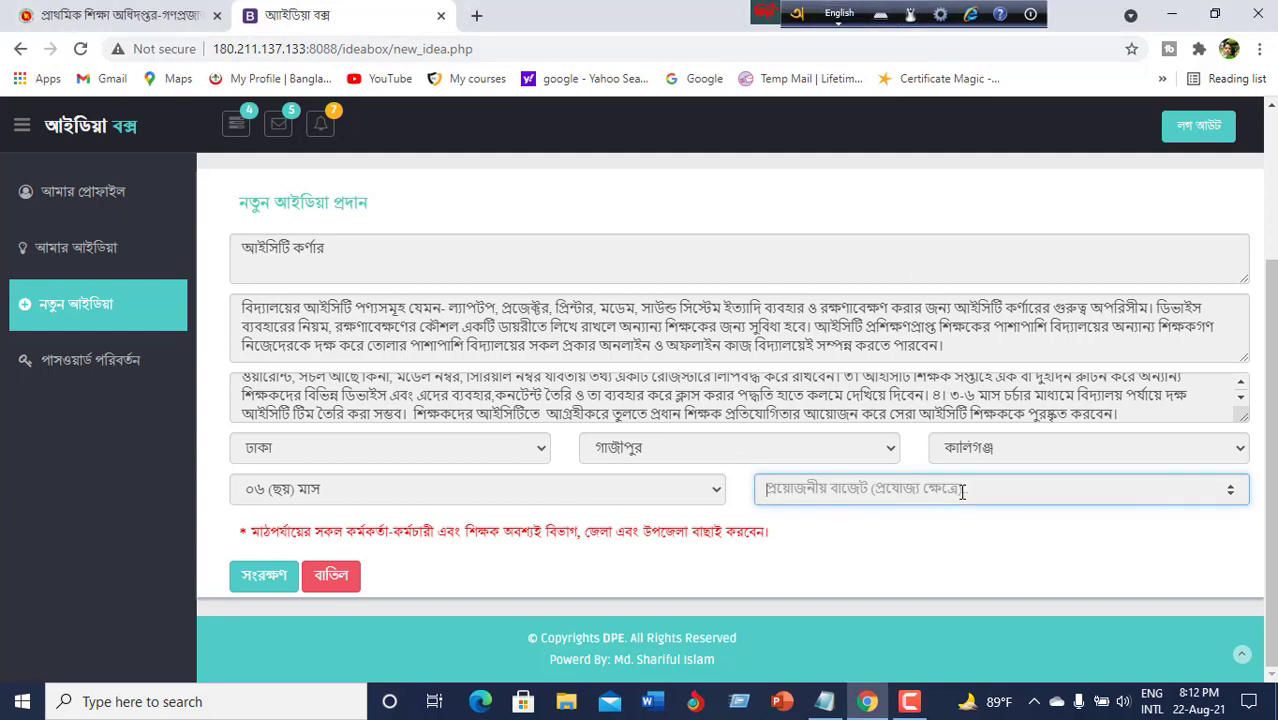
Enter 1000 as the required budget, removing the stray trailing hyphen.
{"action": "left_click", "coordinate": [1231, 494]}
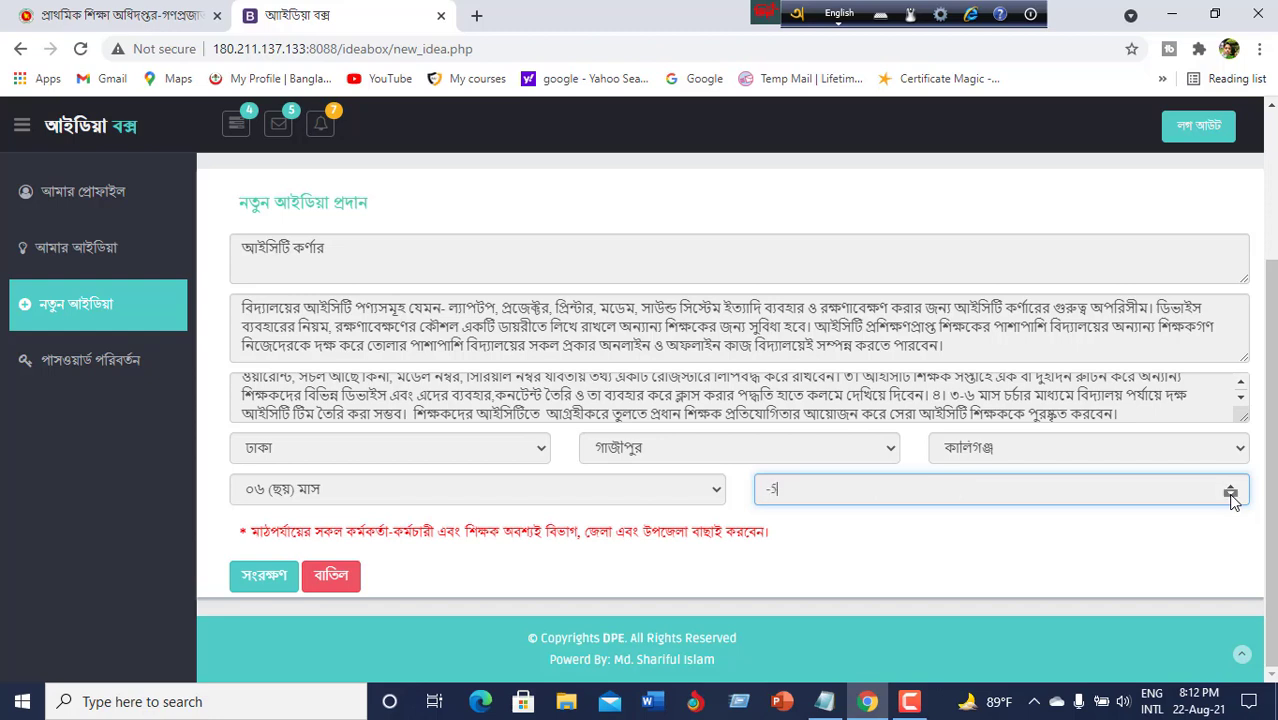
{"action": "left_click", "coordinate": [1231, 485]}
{"action": "left_click", "coordinate": [1231, 494]}
{"action": "left_click", "coordinate": [1231, 485]}
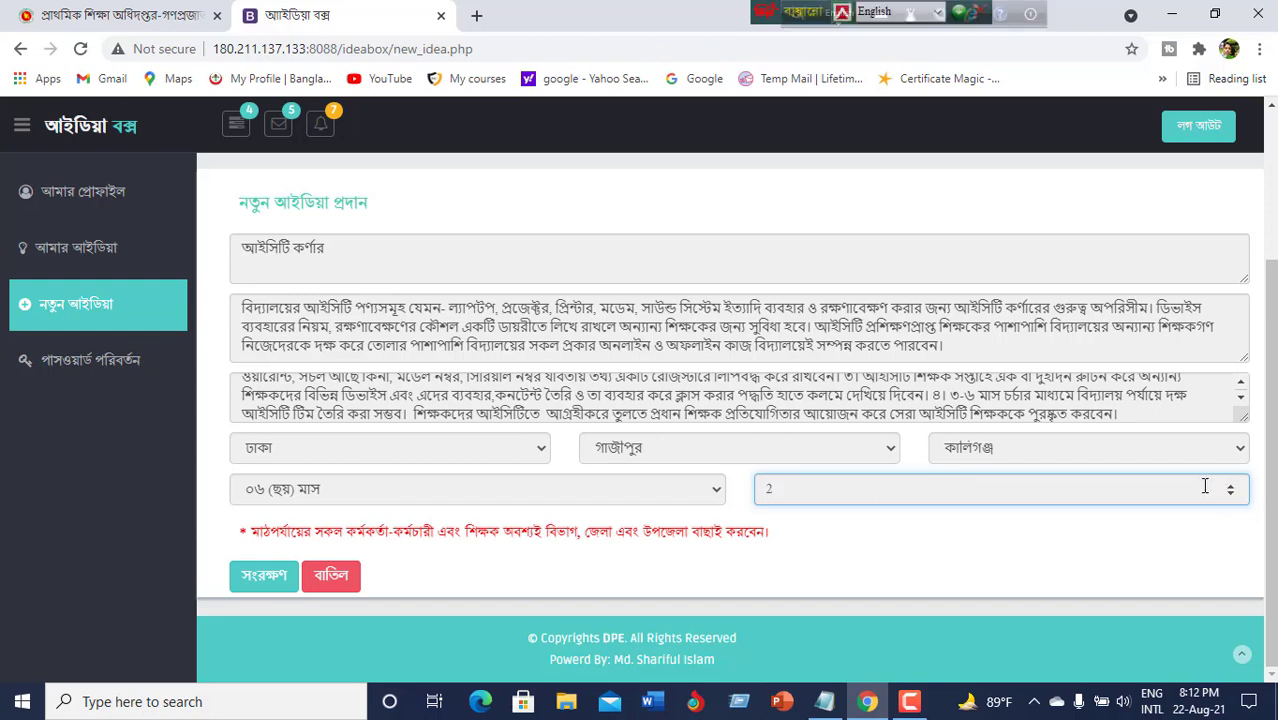
{"action": "key", "text": "BackSpace"}
{"action": "type", "text": "1000-"}
{"action": "scroll", "coordinate": [712, 316], "scroll_direction": "up", "scroll_amount": 2}
{"action": "scroll", "coordinate": [714, 324], "scroll_direction": "down", "scroll_amount": 2}
{"action": "key", "text": "BackSpace"}
{"action": "left_click", "coordinate": [256, 586]}
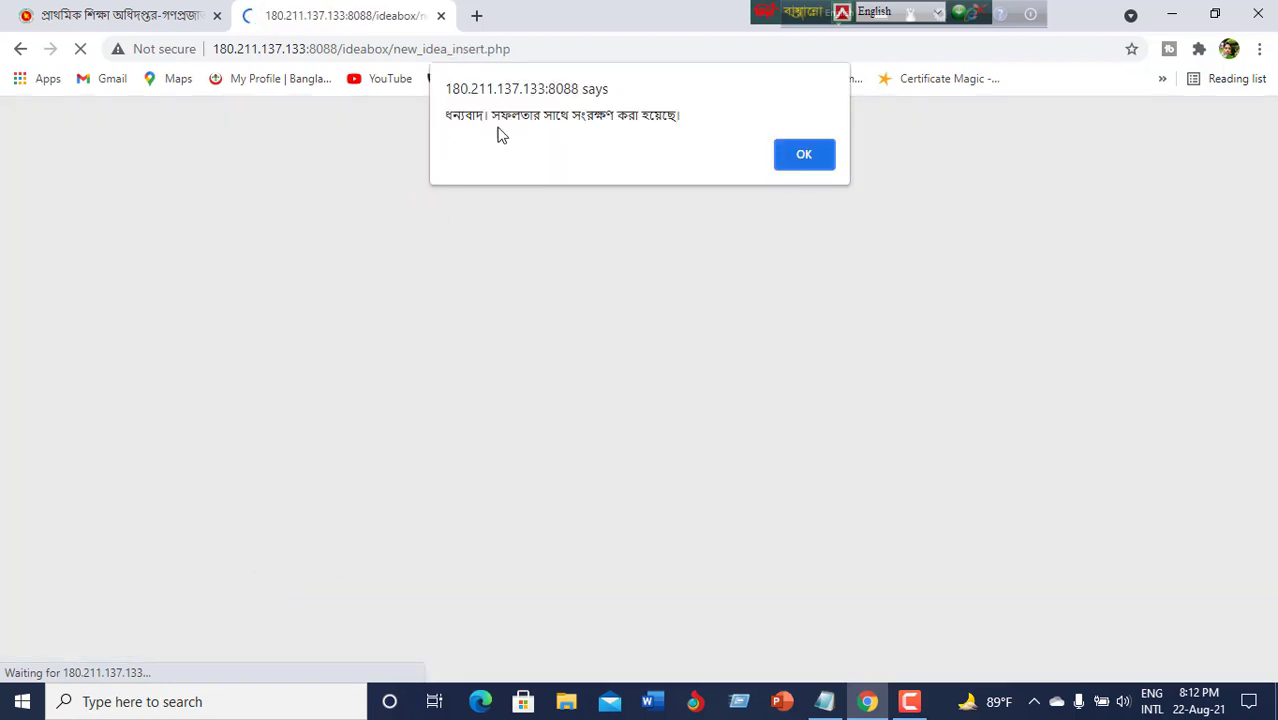
{"action": "left_click", "coordinate": [805, 153]}
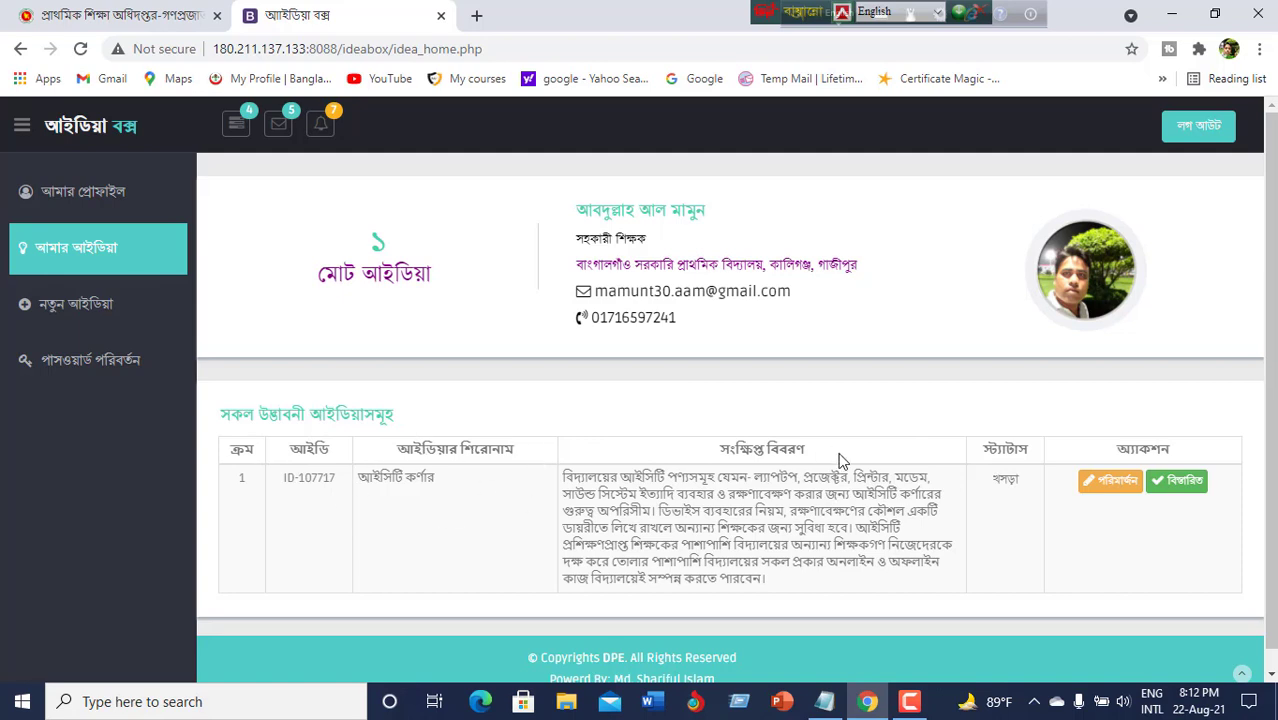
{"action": "scroll", "coordinate": [840, 460], "scroll_direction": "down", "scroll_amount": 1}
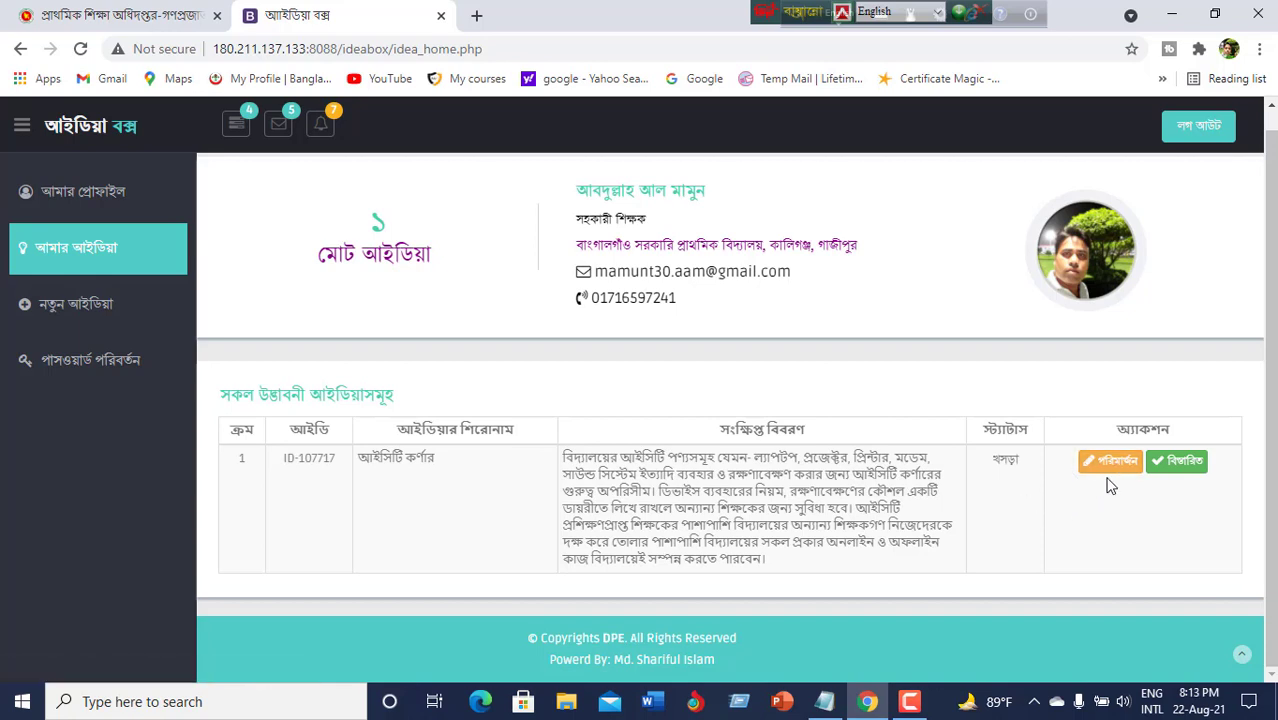
Open ID-107717's বিস্তারিত proposal form and scroll through its location, duration and budget.
{"action": "left_click", "coordinate": [1178, 465]}
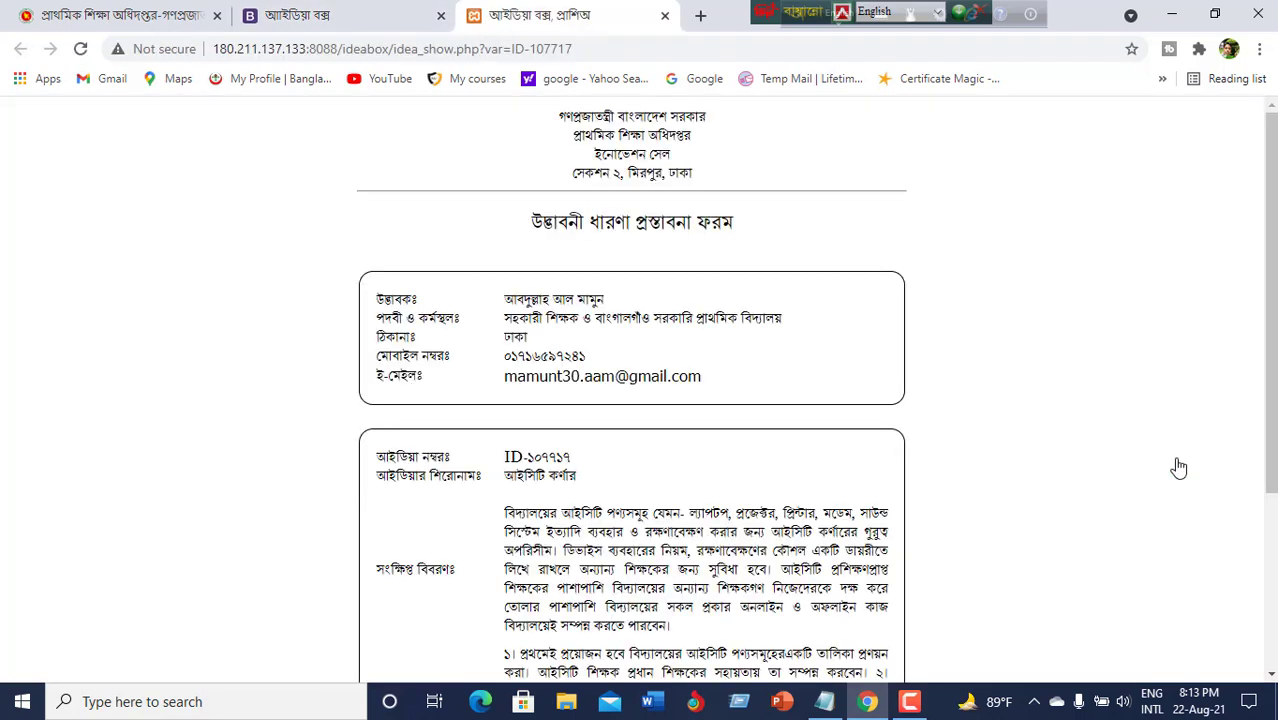
{"action": "scroll", "coordinate": [1066, 440], "scroll_direction": "down", "scroll_amount": 3}
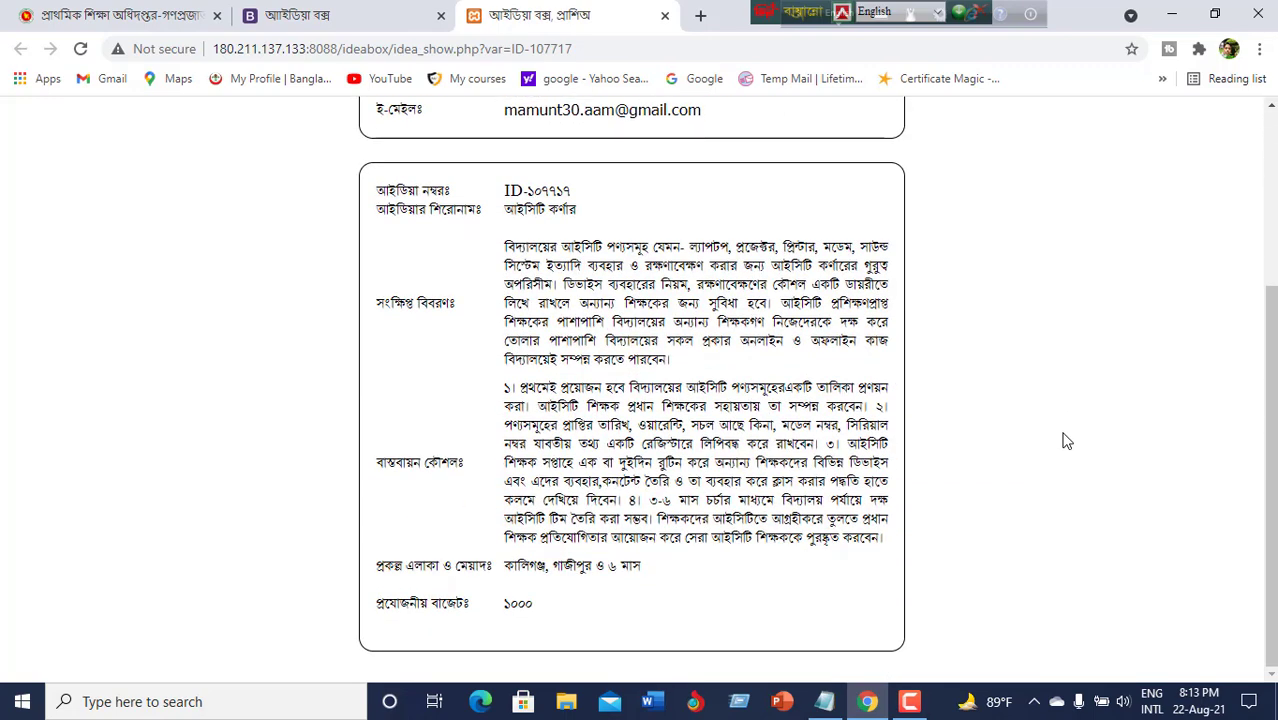
{"action": "scroll", "coordinate": [1066, 440], "scroll_direction": "up", "scroll_amount": 3}
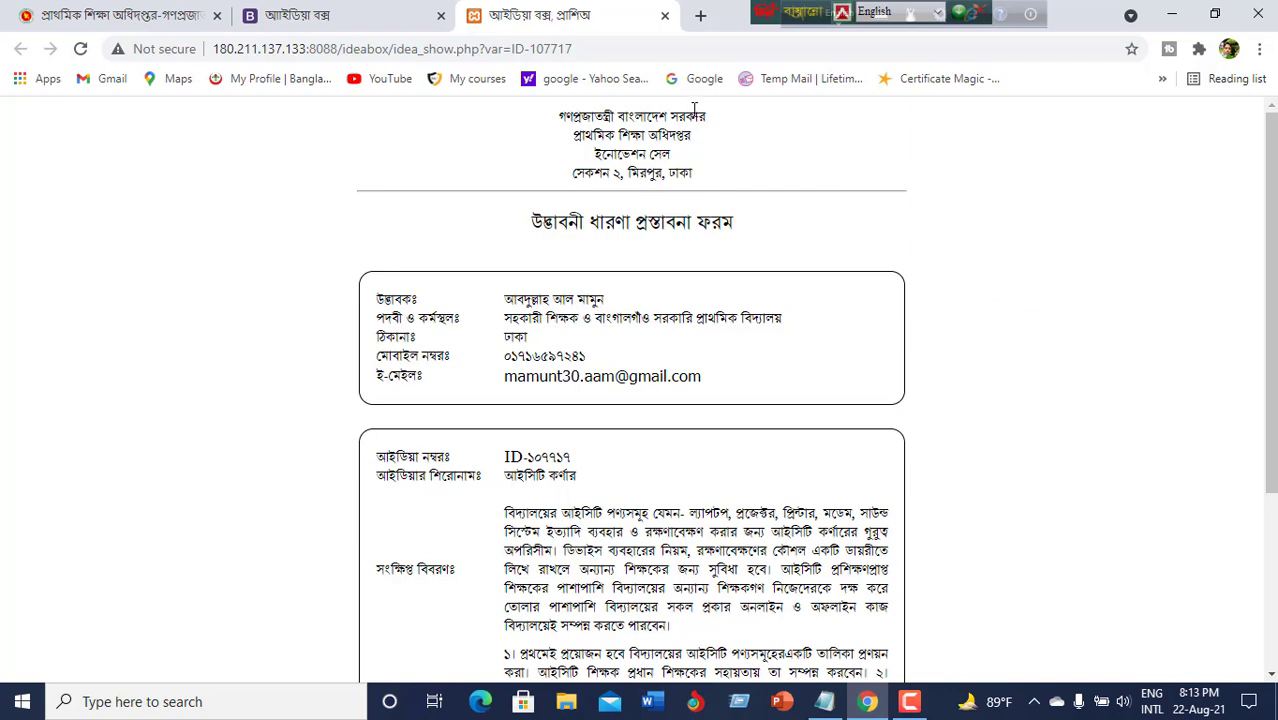
{"action": "scroll", "coordinate": [709, 165], "scroll_direction": "down", "scroll_amount": 3}
{"action": "scroll", "coordinate": [712, 180], "scroll_direction": "up", "scroll_amount": 3}
{"action": "scroll", "coordinate": [1055, 377], "scroll_direction": "down", "scroll_amount": 3}
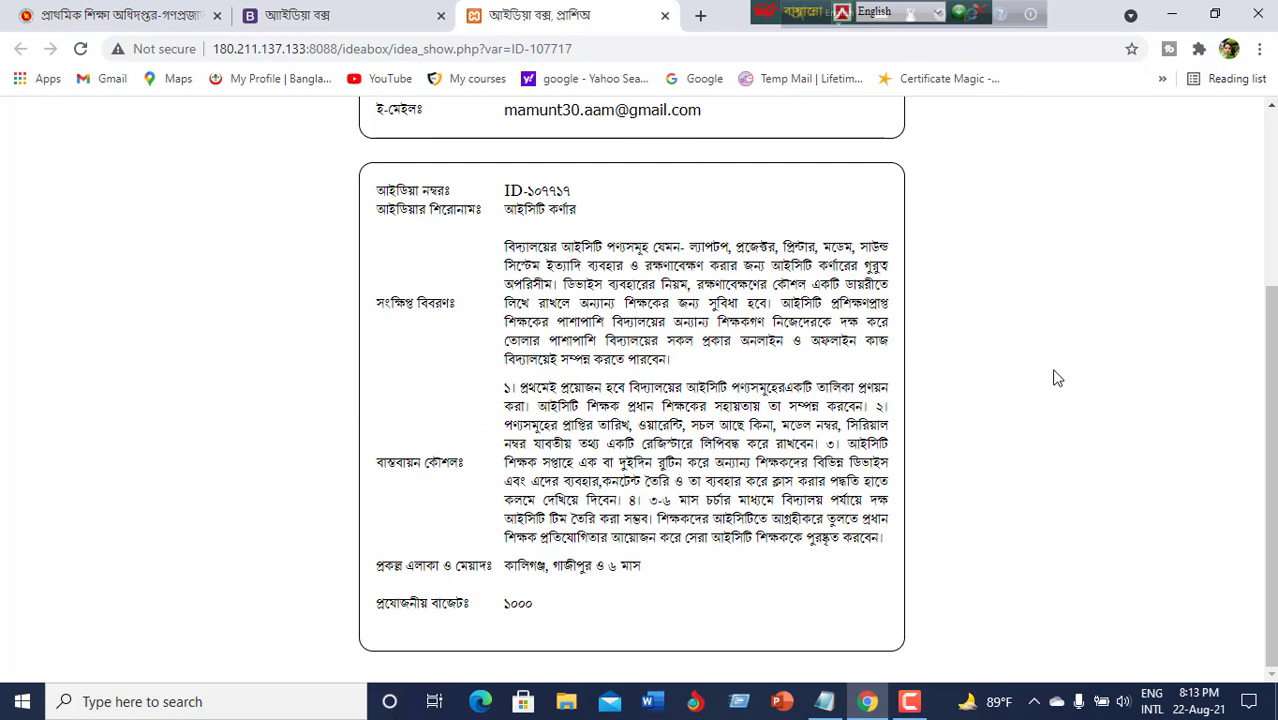
{"action": "scroll", "coordinate": [1033, 371], "scroll_direction": "up", "scroll_amount": 3}
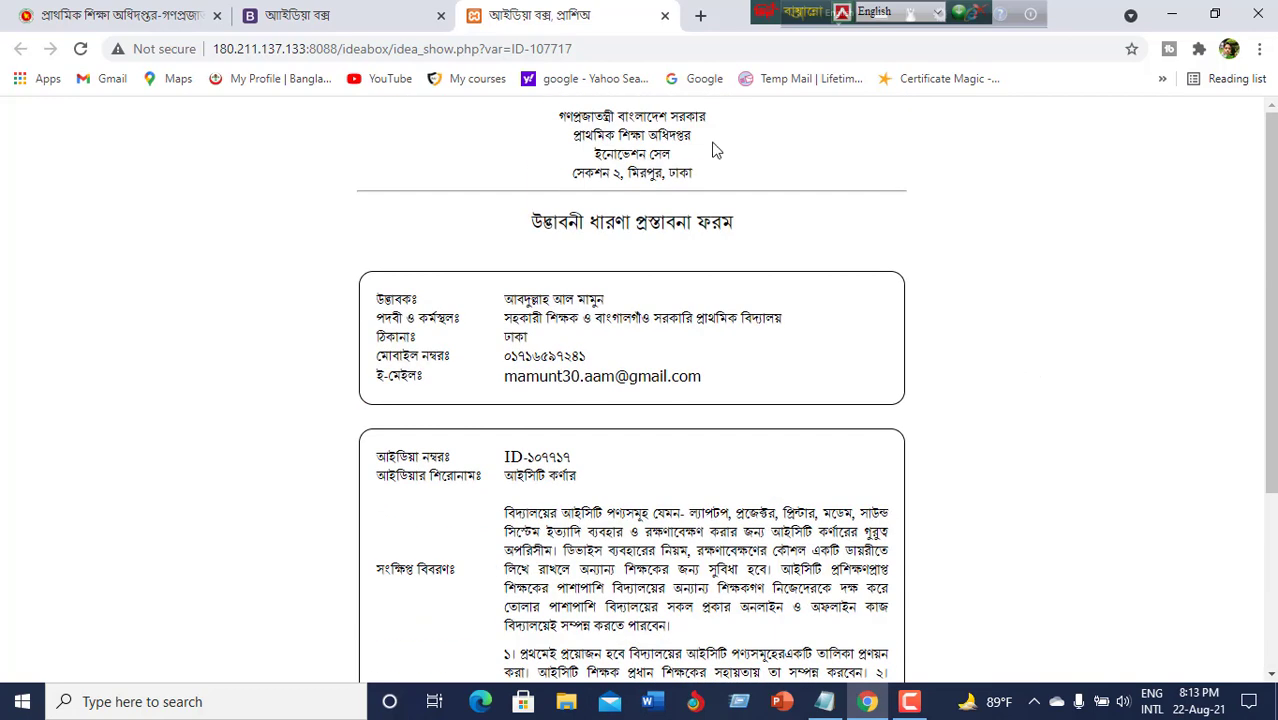
Close the printable proposal form to get back to My Ideas, where ID-107717 shows as a draft.
{"action": "left_click", "coordinate": [664, 15]}
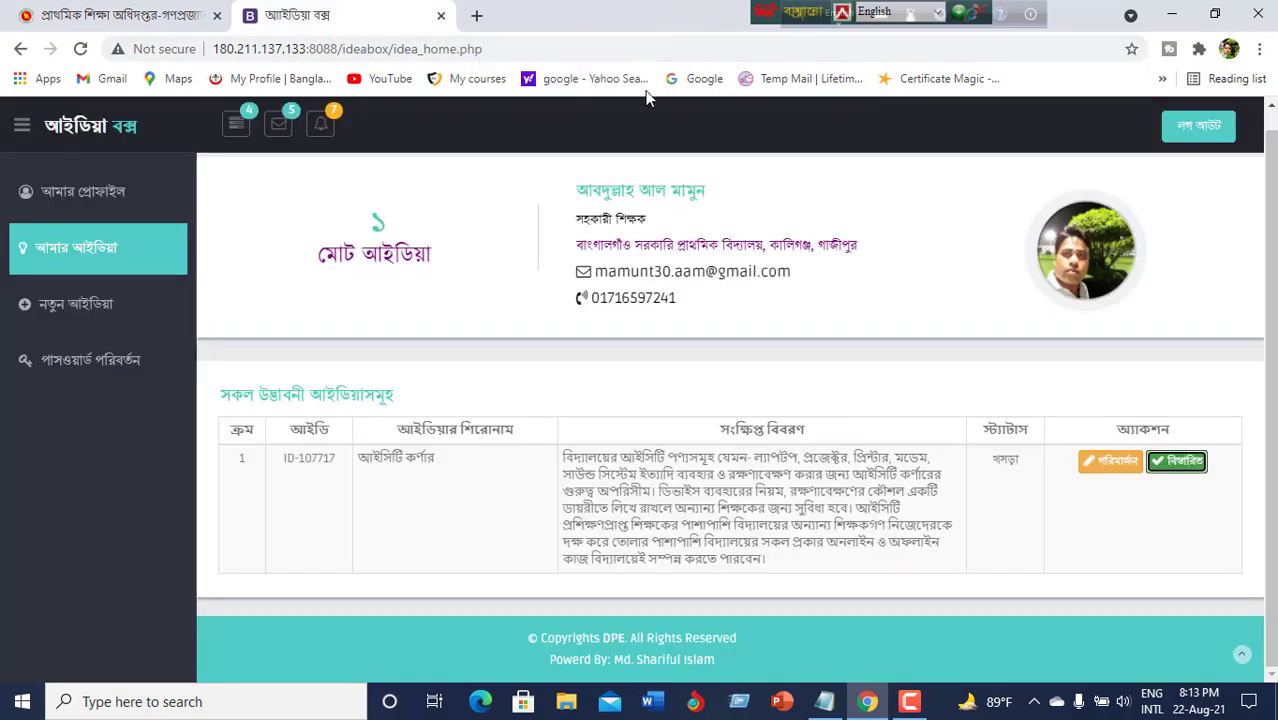